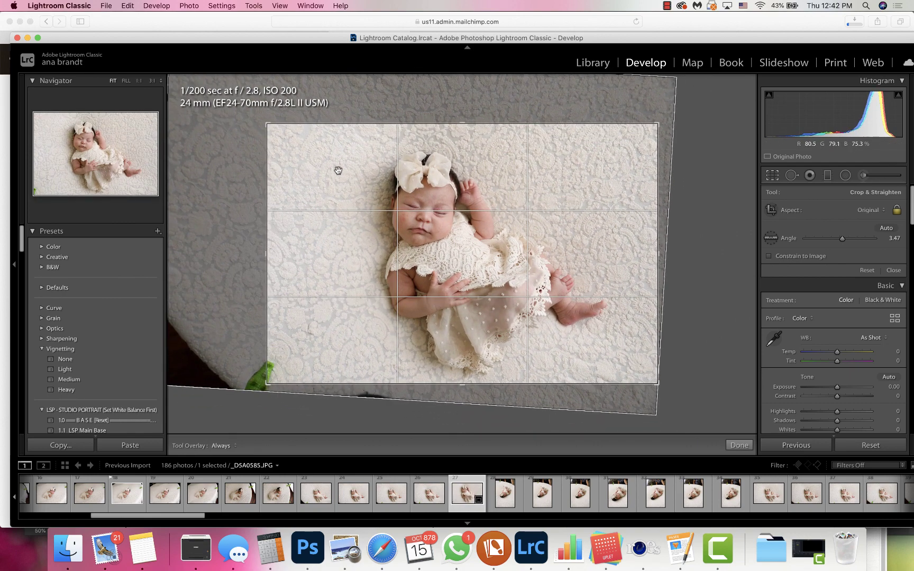
Straighten the crop of photo _D5A0585.JPG to an angle of about 2.60, apply it and flag the photo as a pick.
left_click_drag(669, 232, 489, 211)
key("Return")
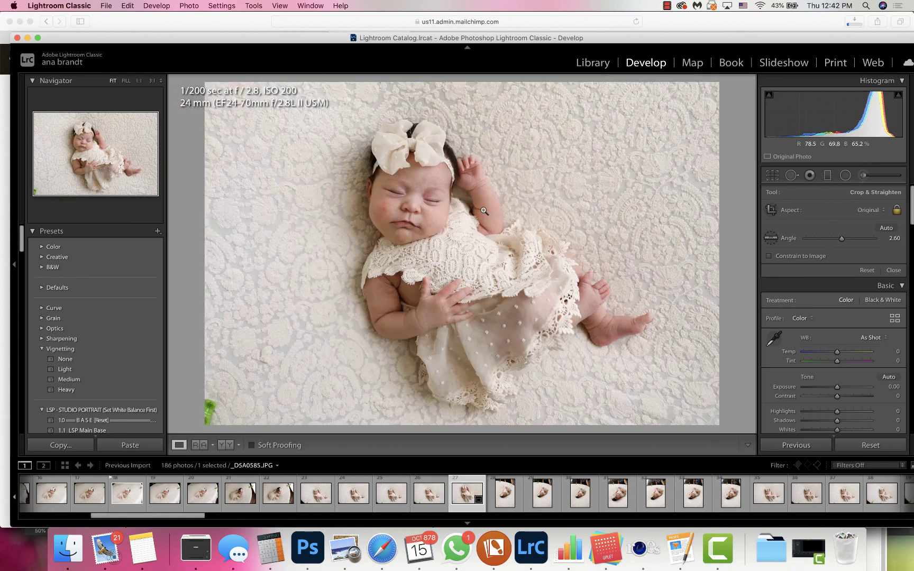
left_click(411, 195)
left_click(547, 228)
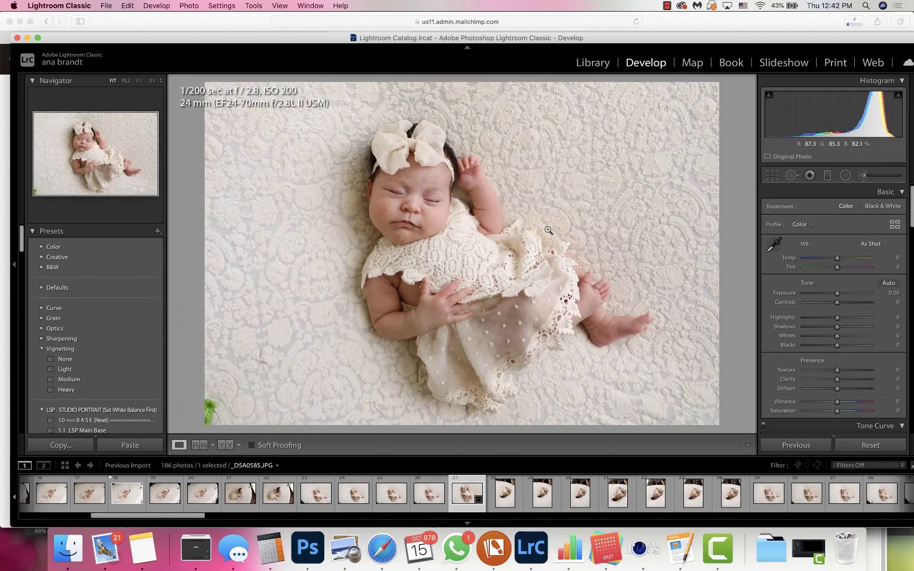
key("p")
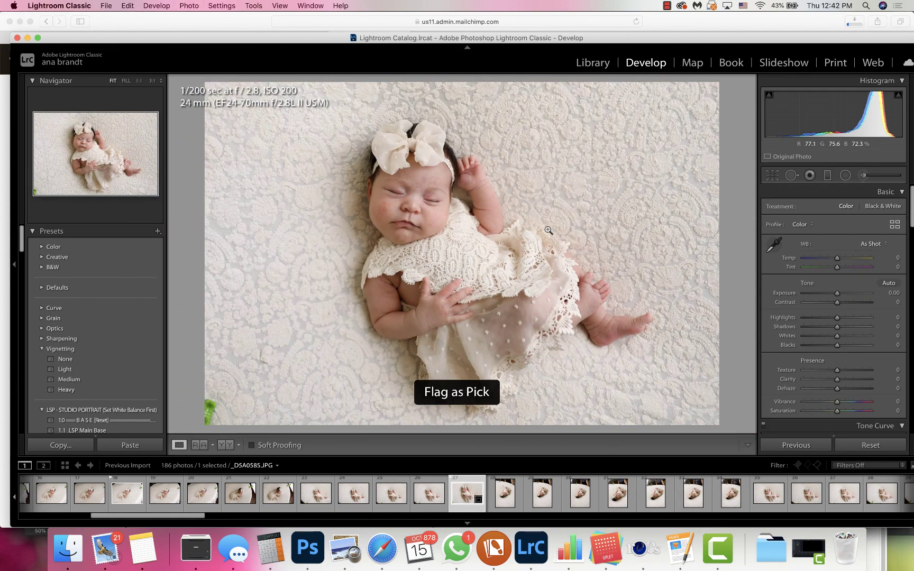
Crop photo _D5A0576.JPG tightly around the baby at 2 x 3 / 4 x 6 aspect, with an angle of about 4.28.
left_click(127, 493)
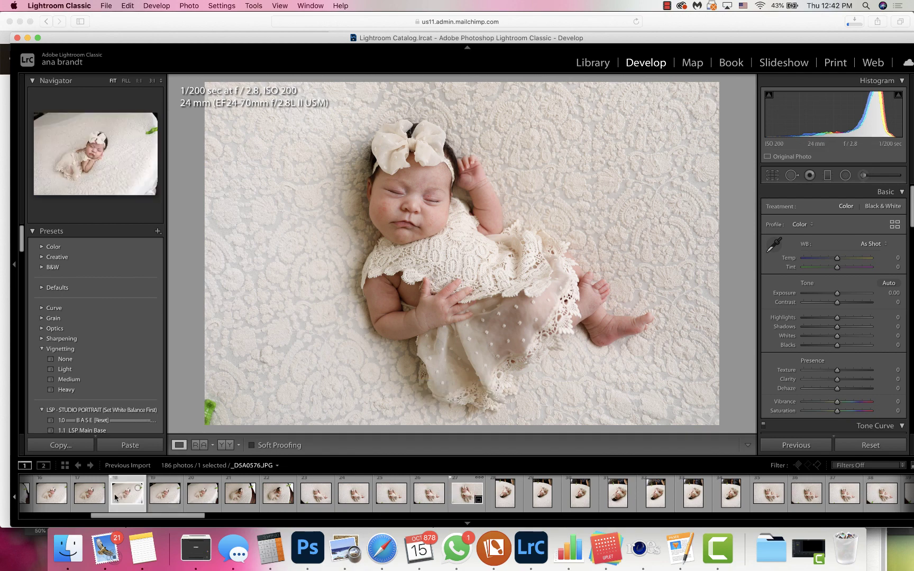
key("r")
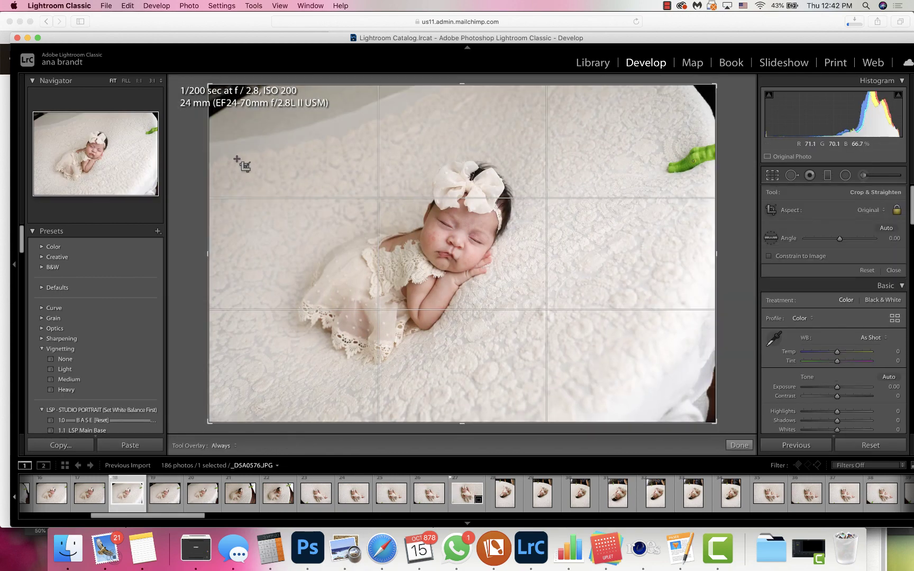
left_click_drag(238, 151, 657, 272)
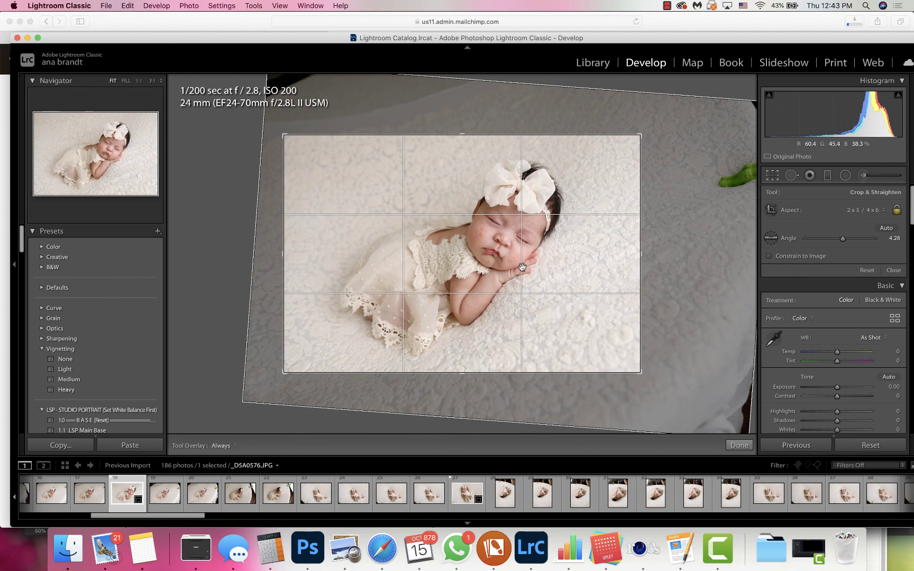
key("Return")
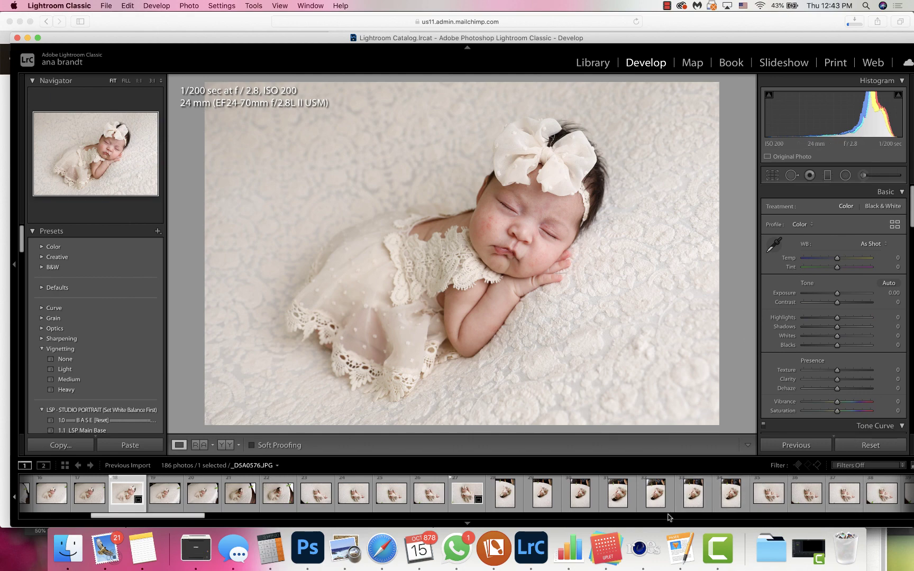
Rotate the portrait photo _D5A0590.JPG 90 degrees clockwise.
left_click(651, 501)
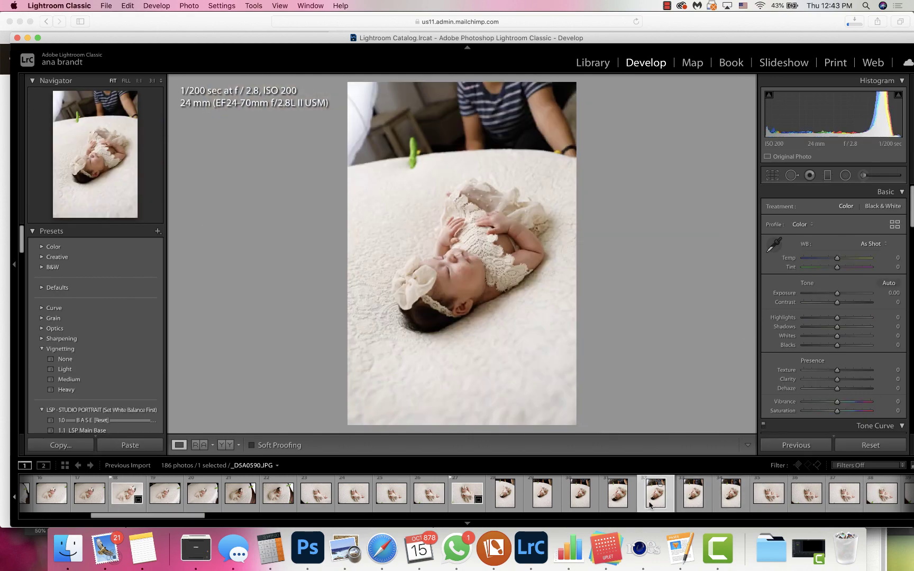
key("super+shift+v")
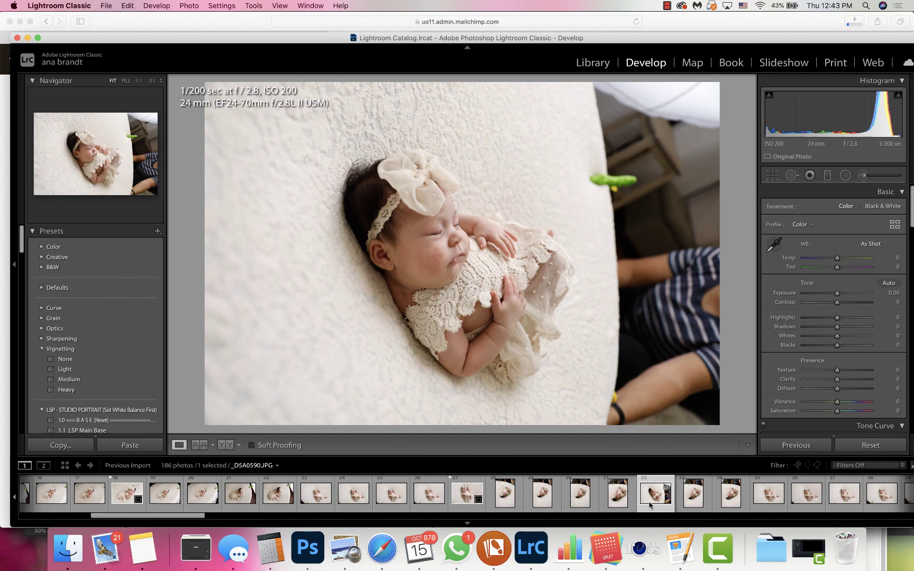
Browse the remaining imported photos, checking shots from the white and pink backdrop setups.
left_click(811, 515)
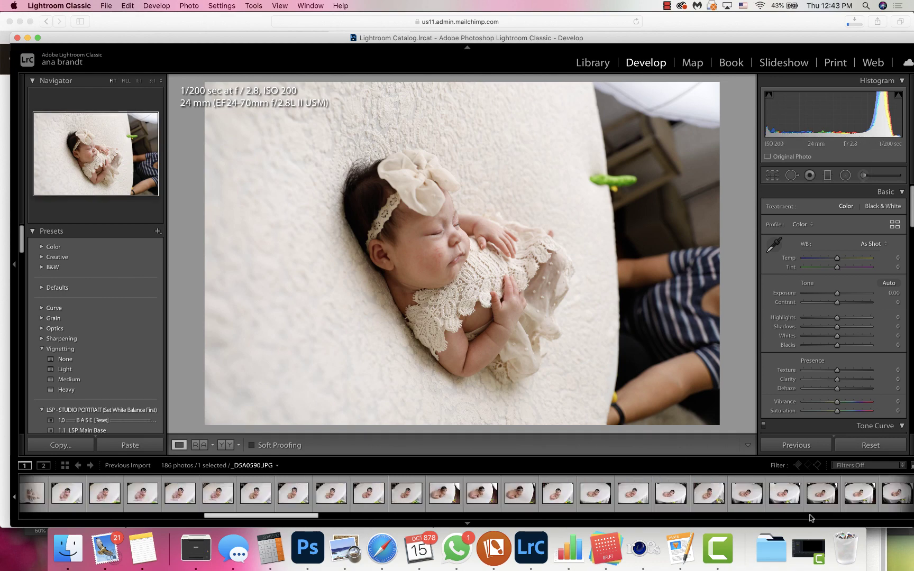
left_click(779, 498)
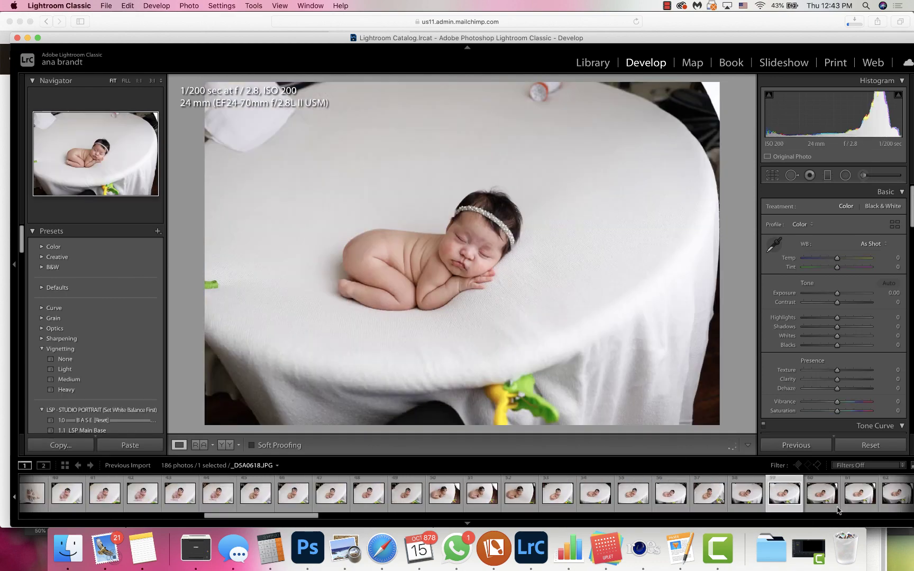
left_click(551, 498)
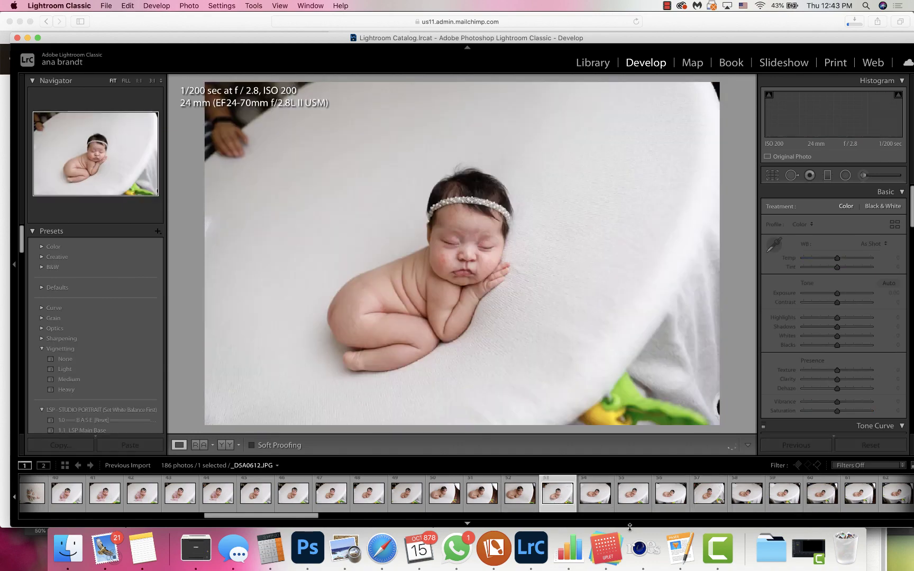
left_click(633, 517)
left_click(634, 517)
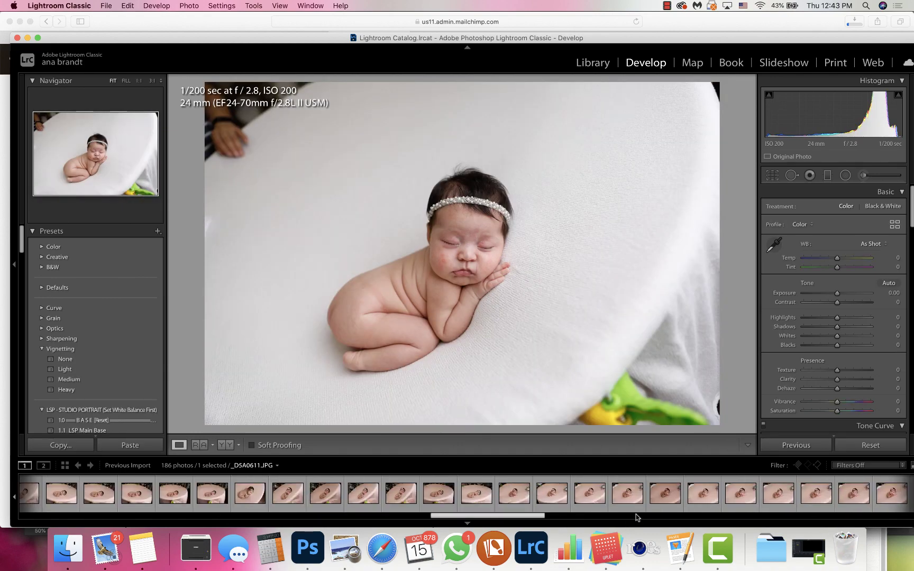
left_click(701, 494)
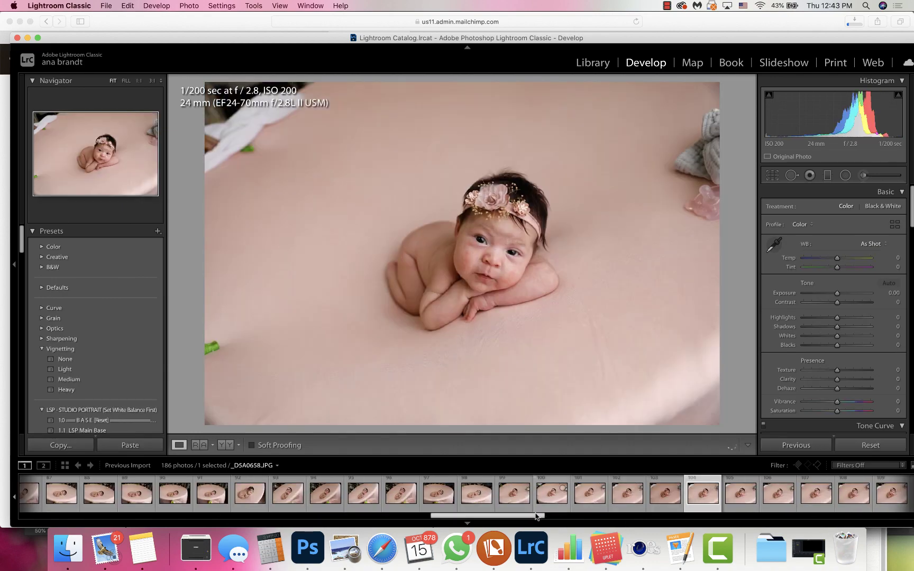
scroll(740, 494, "up", 5)
Filter the filmstrip to flagged photos only and select all of them.
left_click(876, 469)
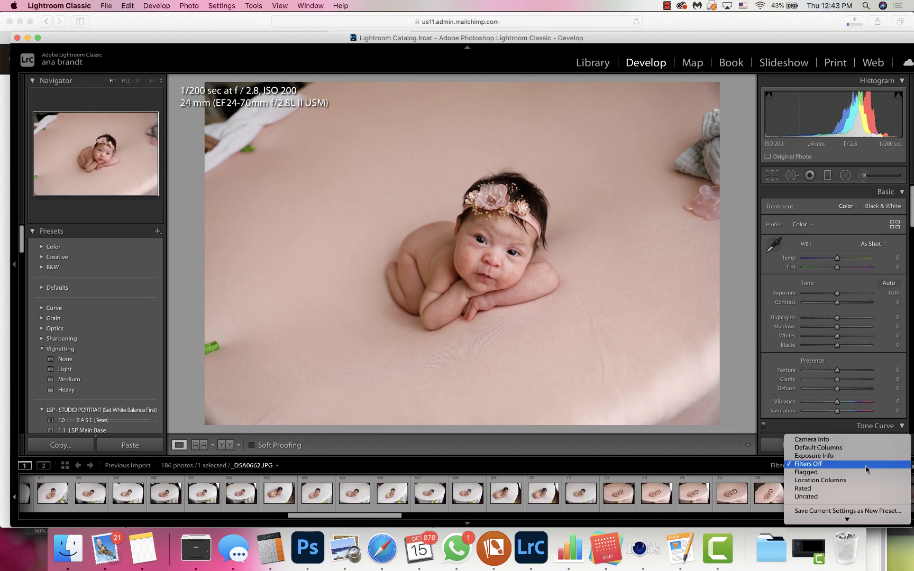
left_click(827, 472)
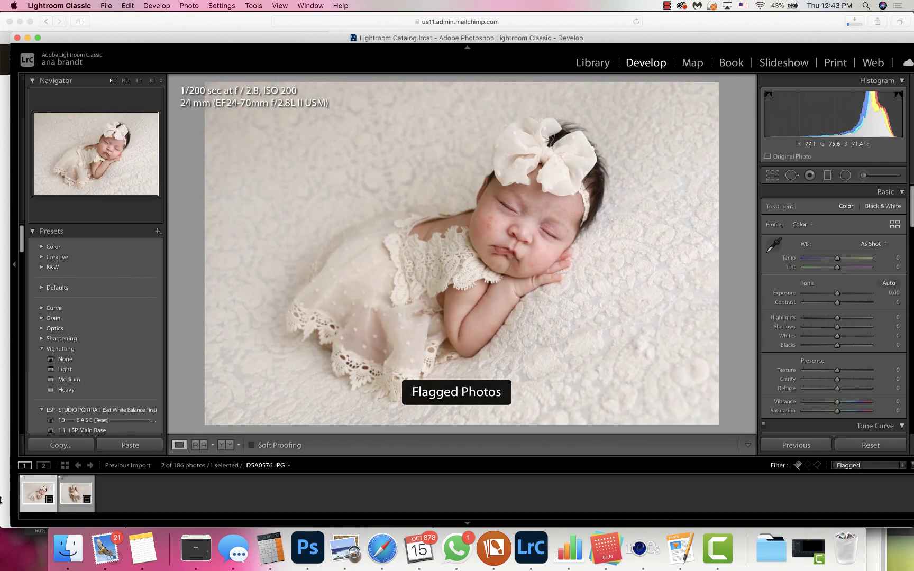
left_click(126, 5)
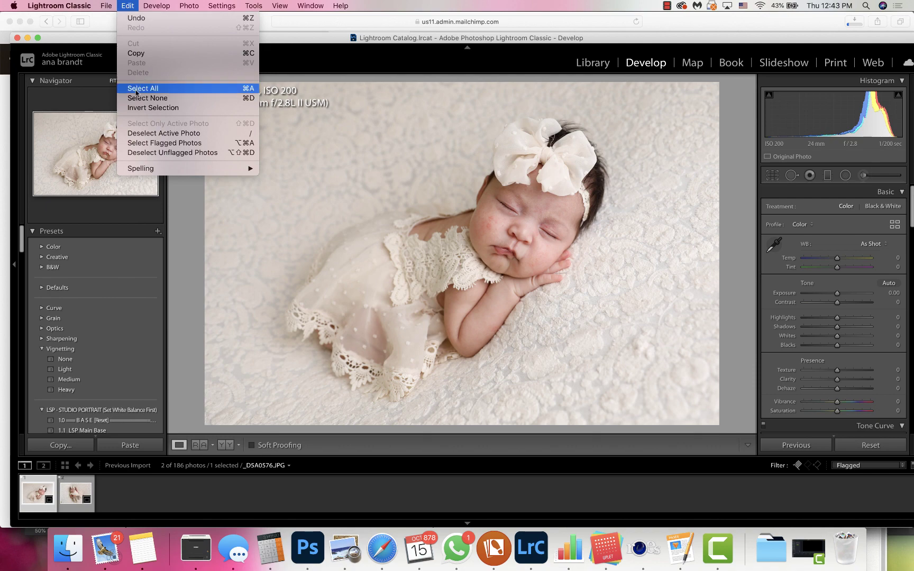
left_click(132, 88)
left_click(106, 5)
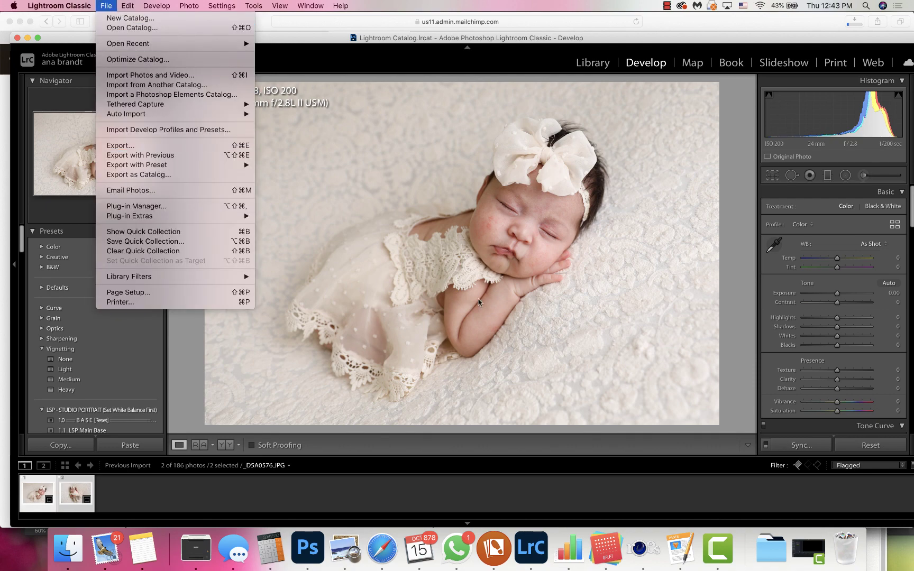
left_click(425, 305)
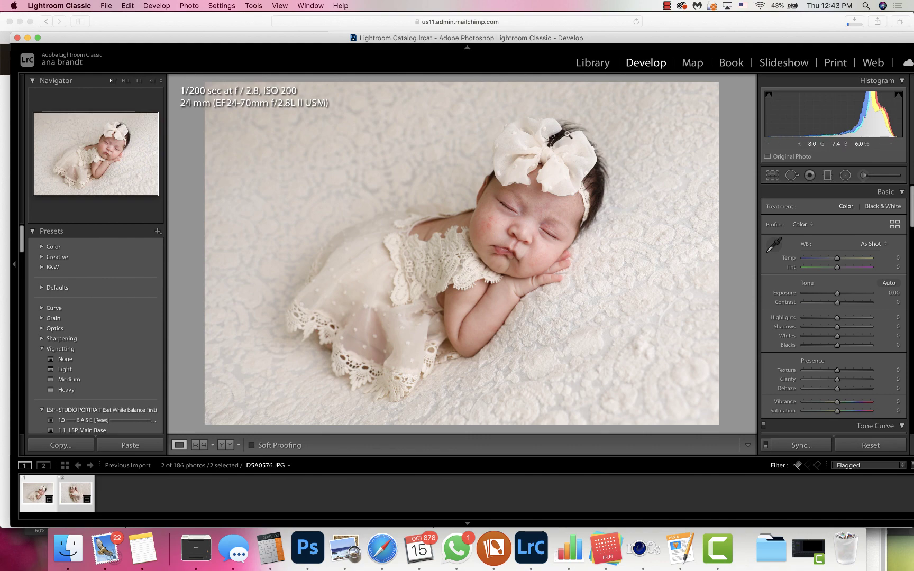
Apply the preset 5.2 Reduce the Reds + Yellows to the active photo _D5A0576.JPG.
scroll(70, 362, "down", 10)
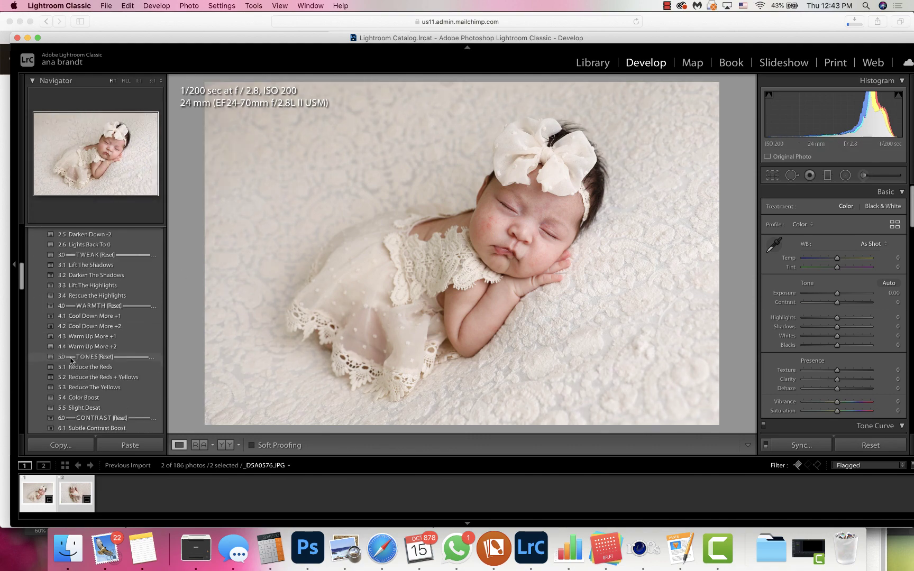
scroll(71, 362, "down", 3)
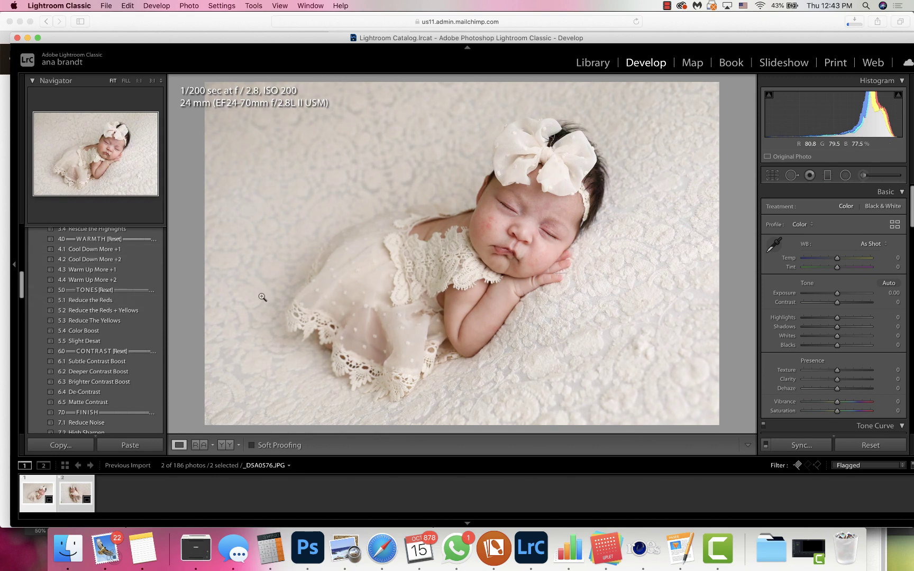
left_click(132, 312)
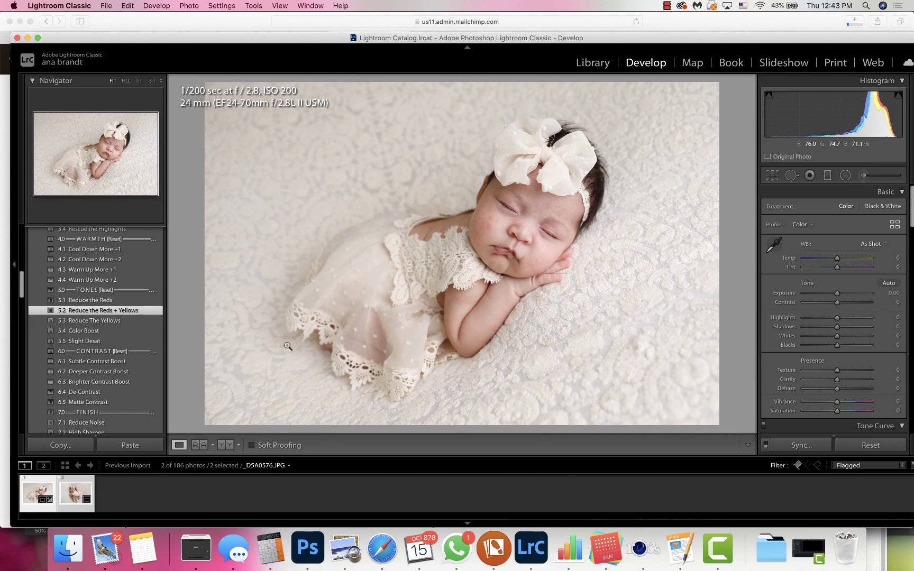
Reset the edits on photo _D5A0576.JPG and recrop it closely around the baby with an angle of about 2.08.
left_click(867, 447)
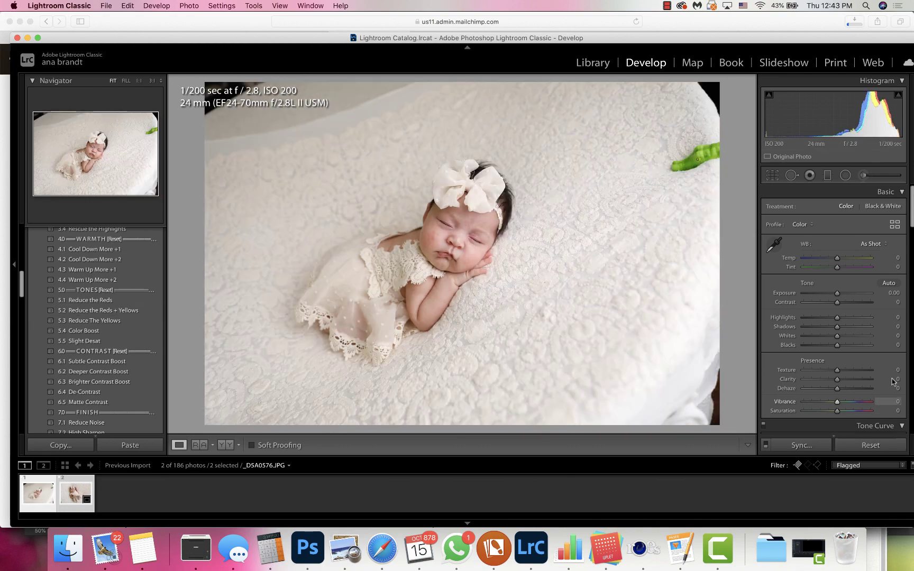
left_click(772, 175)
left_click_drag(251, 145, 681, 376)
left_click_drag(677, 296, 545, 308)
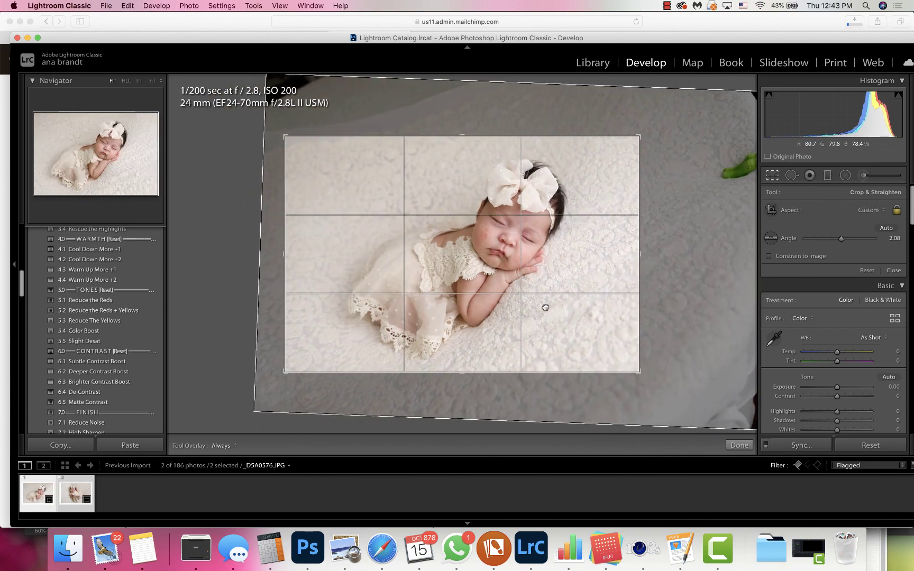
key("Return")
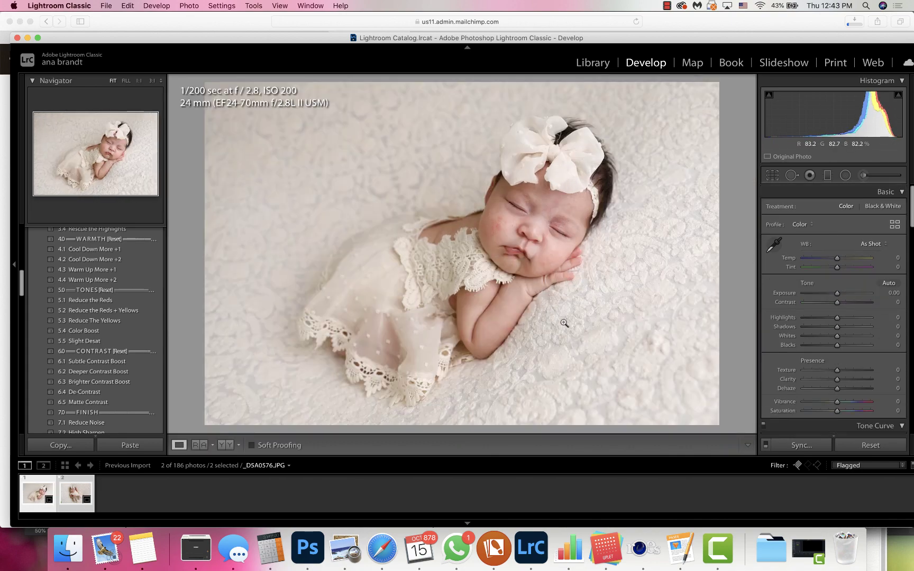
Apply the preset 5.2 Reduce the Reds + Yellows to _D5A0576.JPG and to _D5A0585.JPG.
left_click(102, 315)
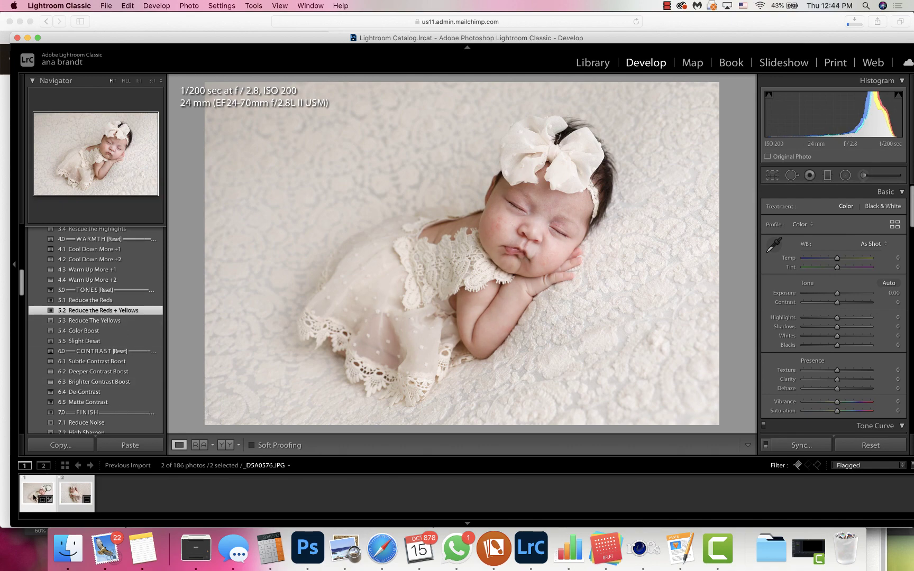
left_click(62, 497)
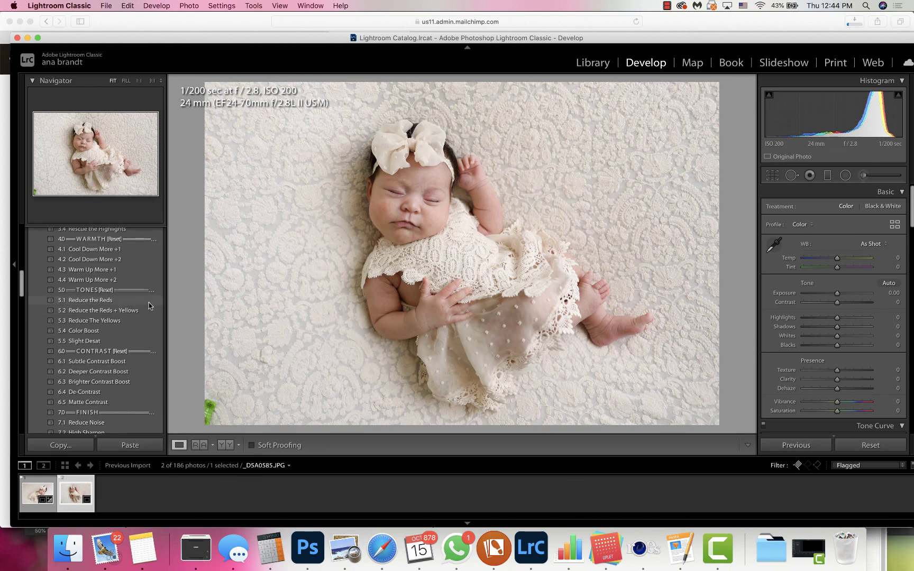
left_click(132, 311)
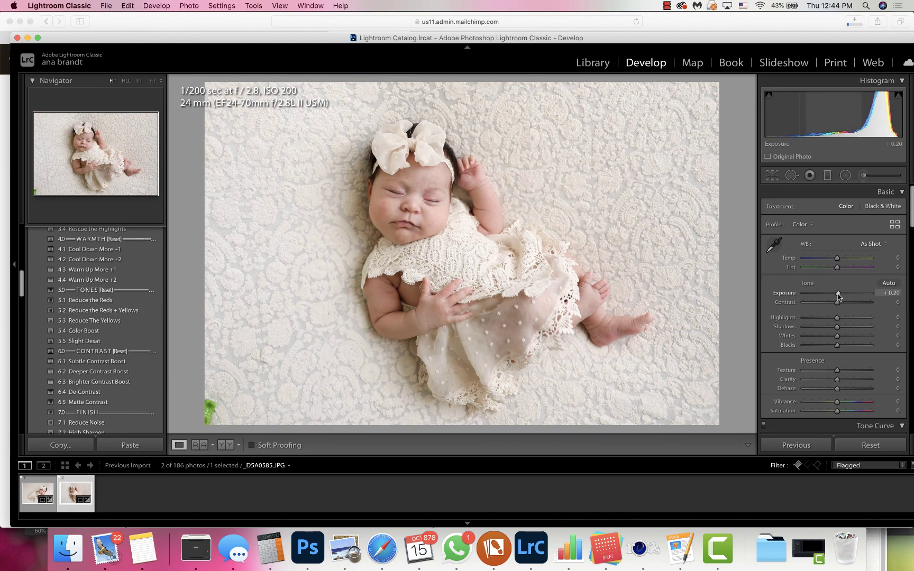
Raise the tone curve Shadows to +39 on _D5A0585.JPG and to +12 on _D5A0576.JPG.
scroll(851, 327, "down", 5)
scroll(854, 335, "down", 2)
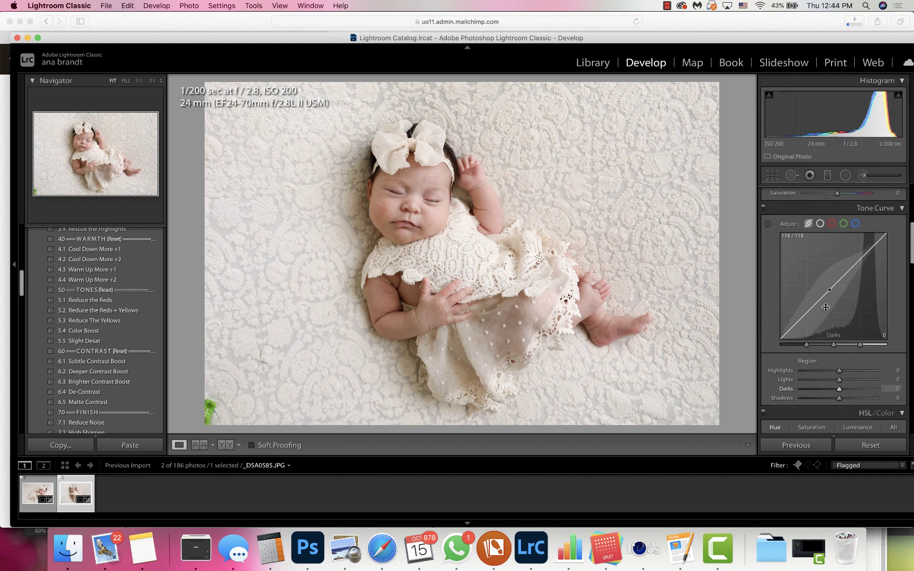
left_click_drag(806, 312, 804, 302)
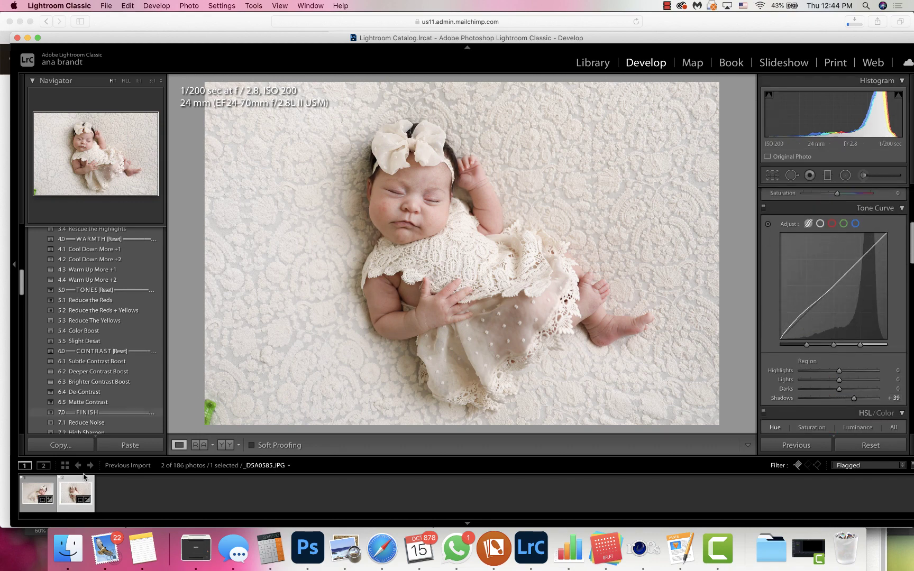
left_click(35, 492)
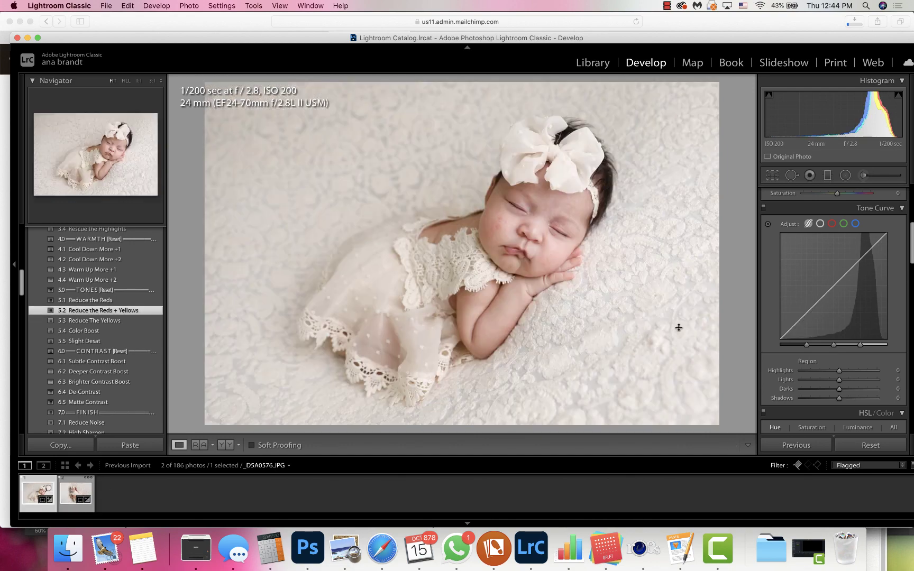
left_click_drag(801, 319, 800, 313)
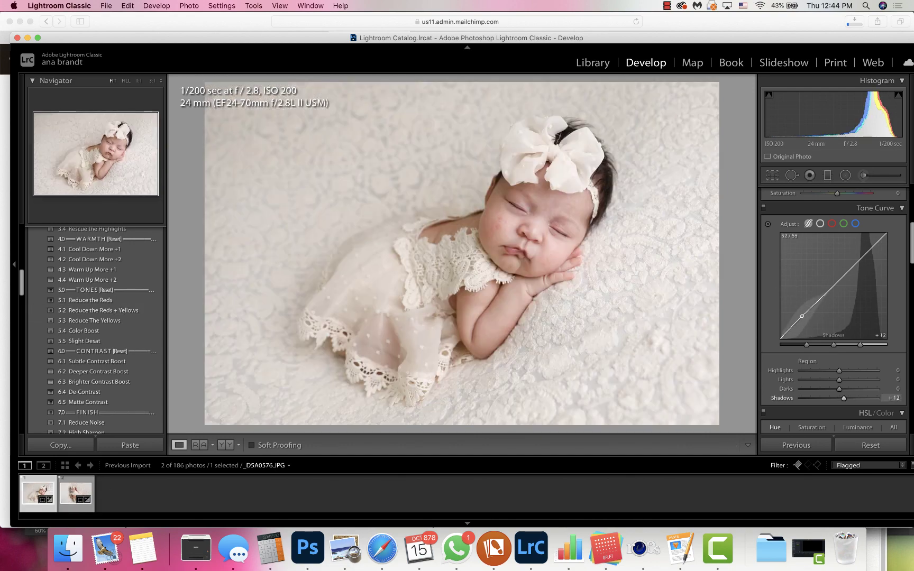
Select both flagged photos for export and set the destination to the client's folder inside TIME TO CULL.
left_click(127, 6)
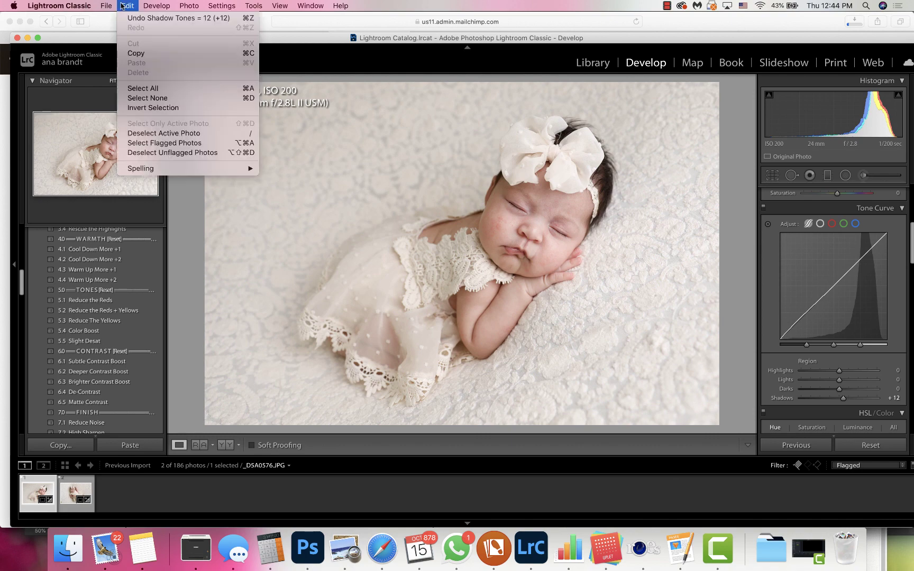
left_click(168, 87)
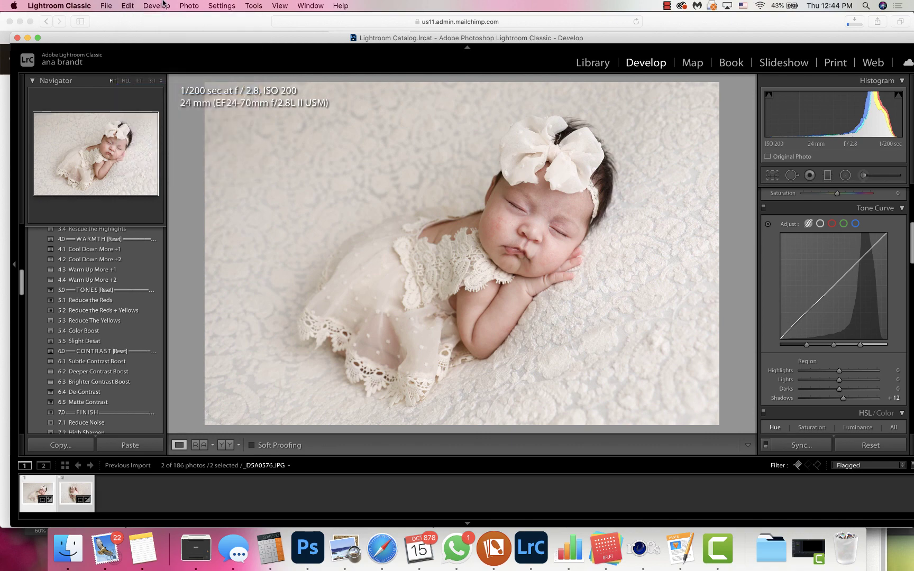
left_click(107, 7)
left_click(458, 148)
left_click(622, 148)
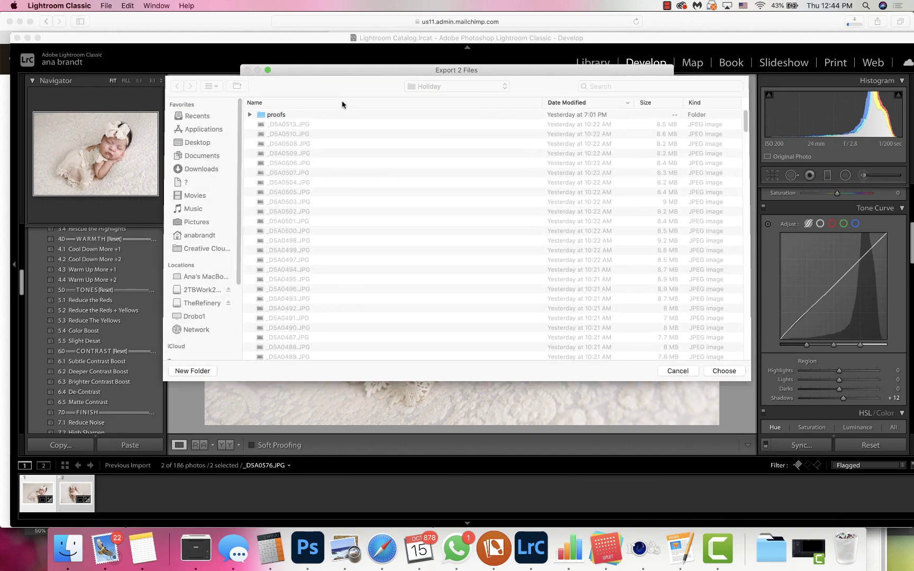
left_click(458, 86)
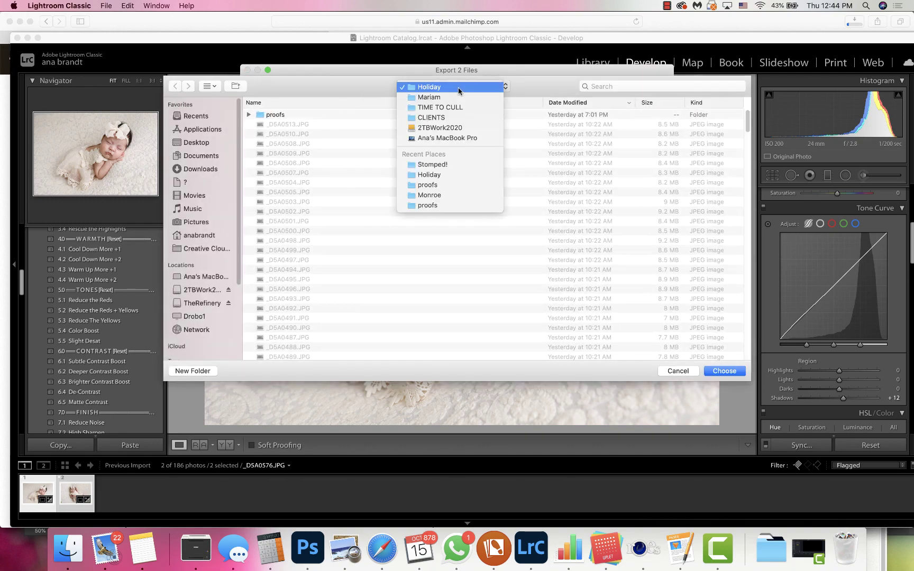
left_click(435, 107)
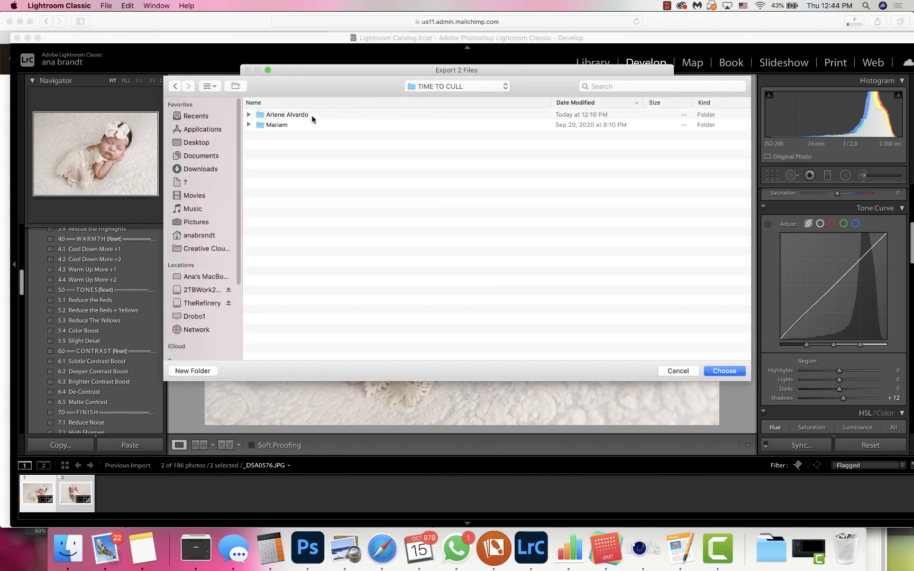
double_click(312, 116)
left_click(726, 373)
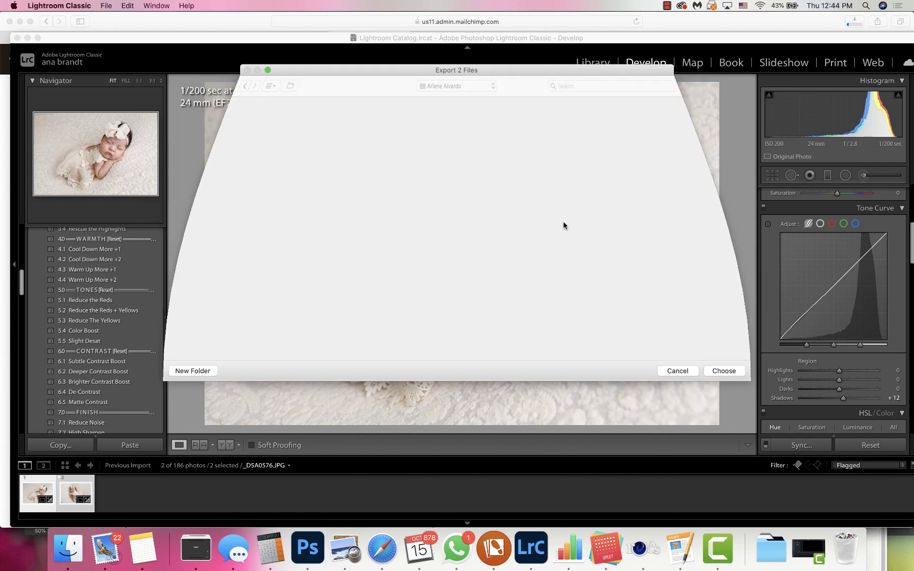
Name the export subfolder favs and export the two photos.
left_click(506, 161)
type("favs")
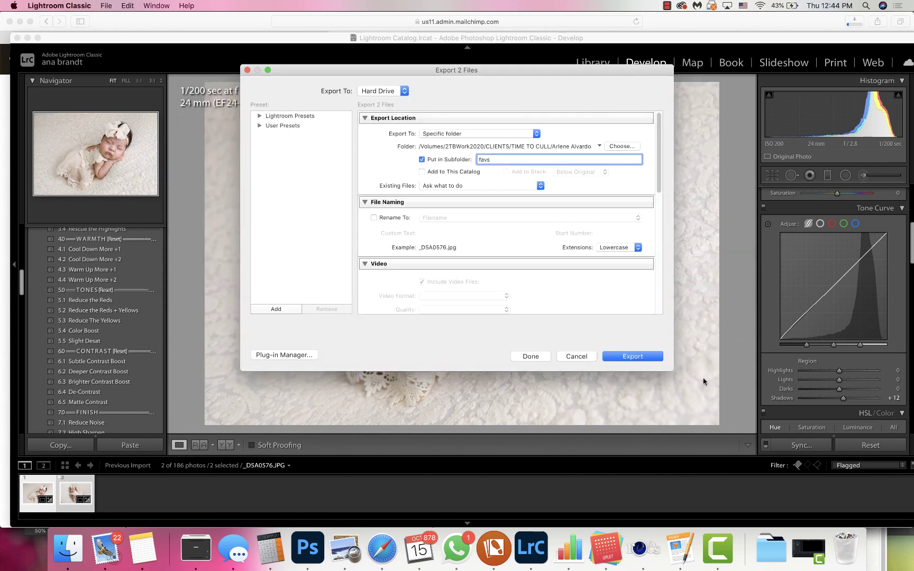
left_click(633, 356)
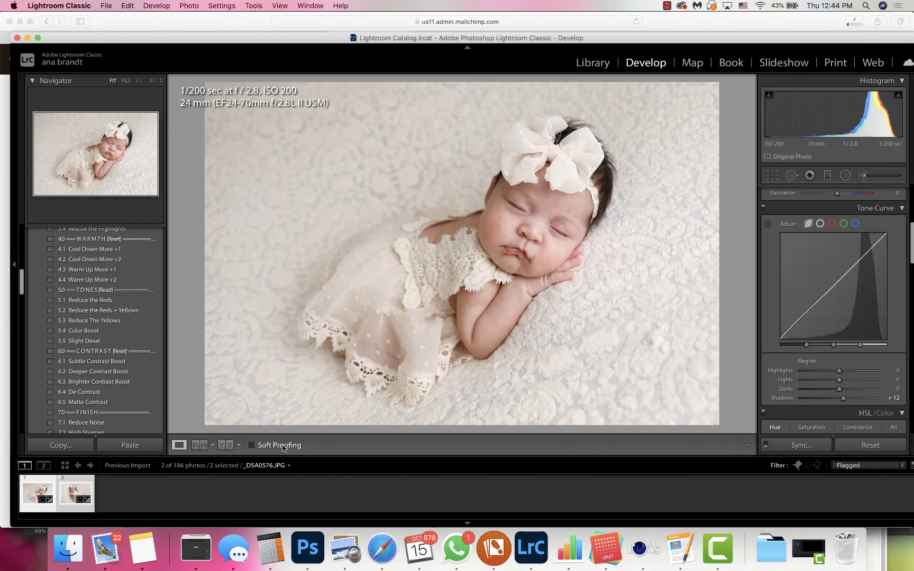
Switch to Finder and open the favs folder in the client's folder under 2TBWork2020, CLIENTS, TIME TO CULL.
left_click(73, 555)
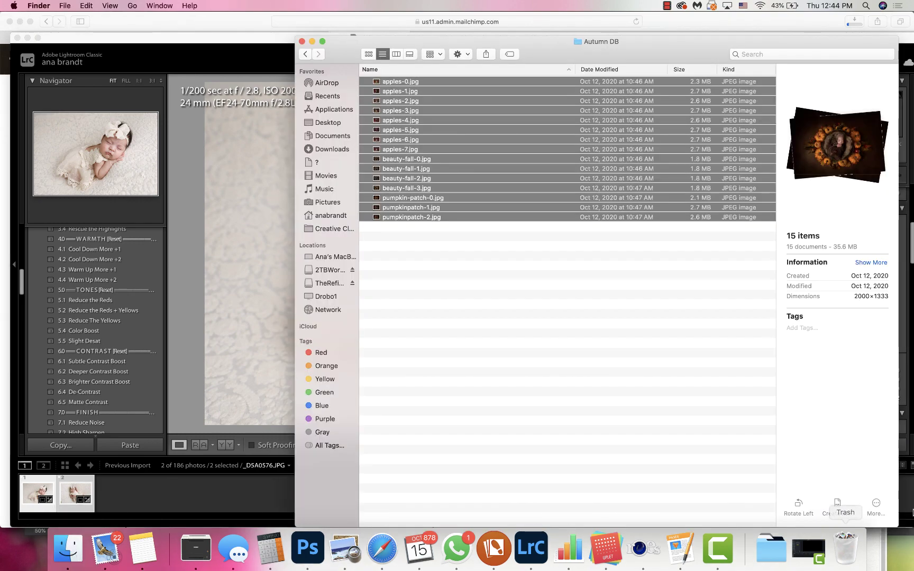
left_click(325, 270)
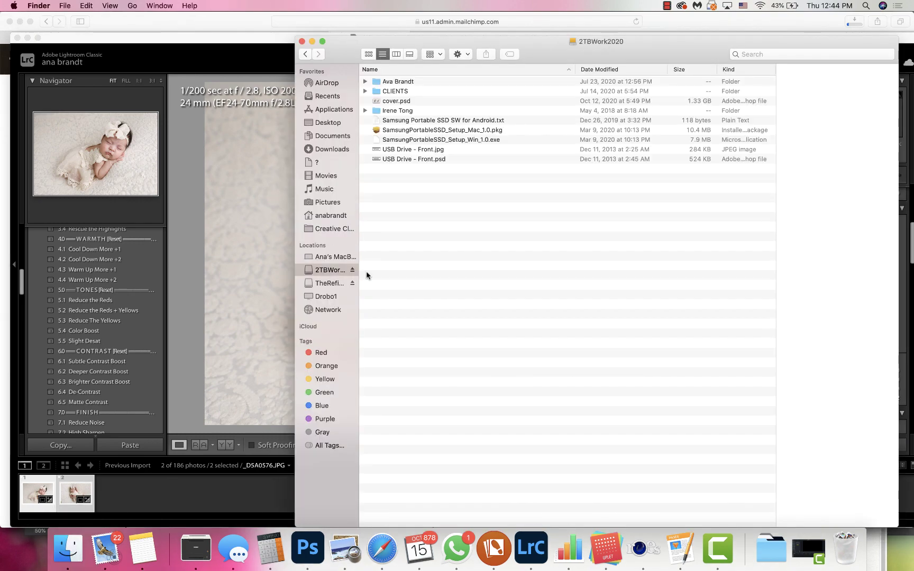
double_click(413, 92)
double_click(405, 118)
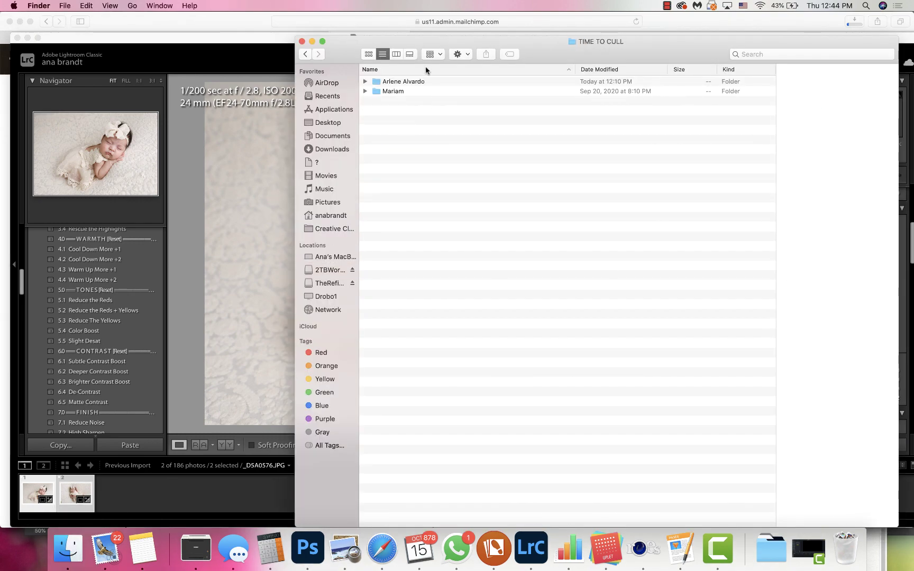
double_click(416, 82)
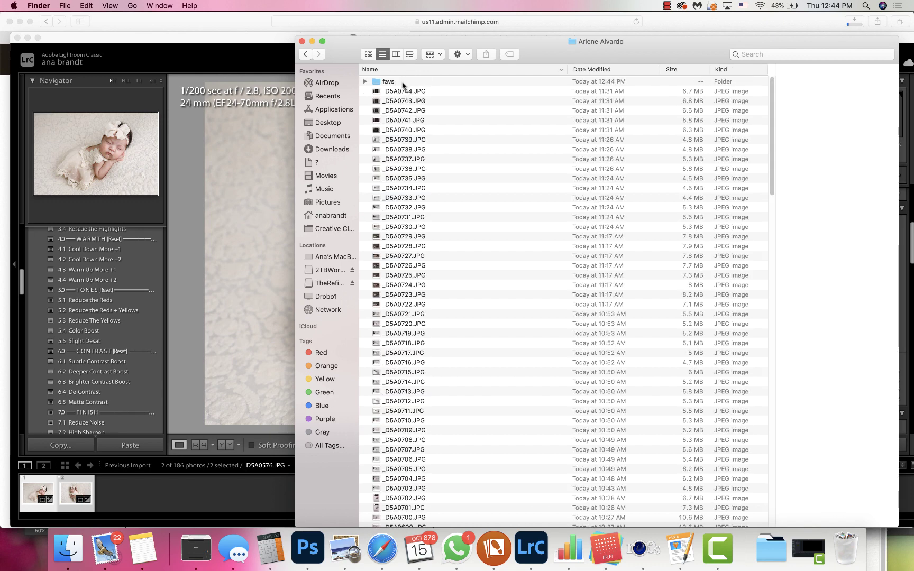
double_click(401, 82)
Open both exported photos, _D5A0576.jpg and _D5A0585.jpg, in Adobe Photoshop 2020.
left_click(402, 91)
left_click(402, 82, "shift")
right_click(398, 88)
mouse_move(450, 117)
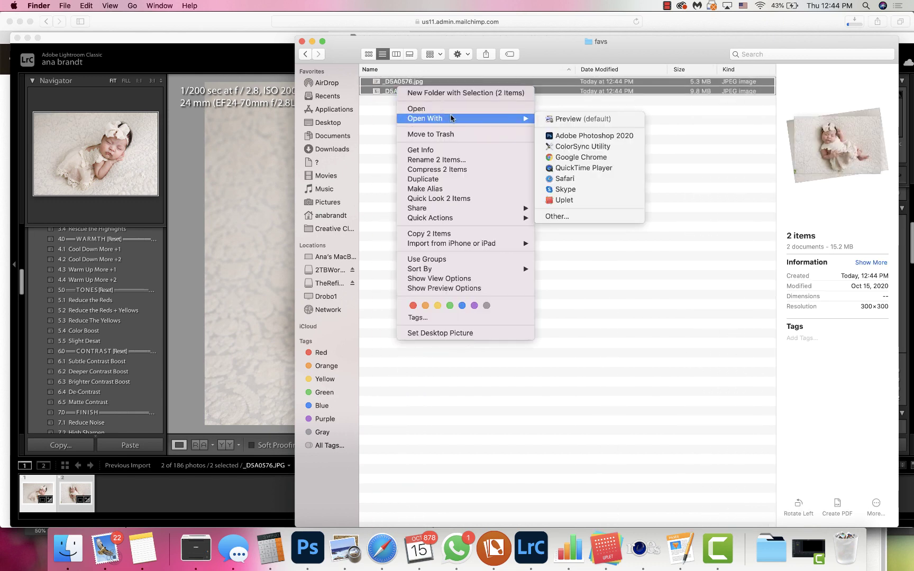
left_click(607, 136)
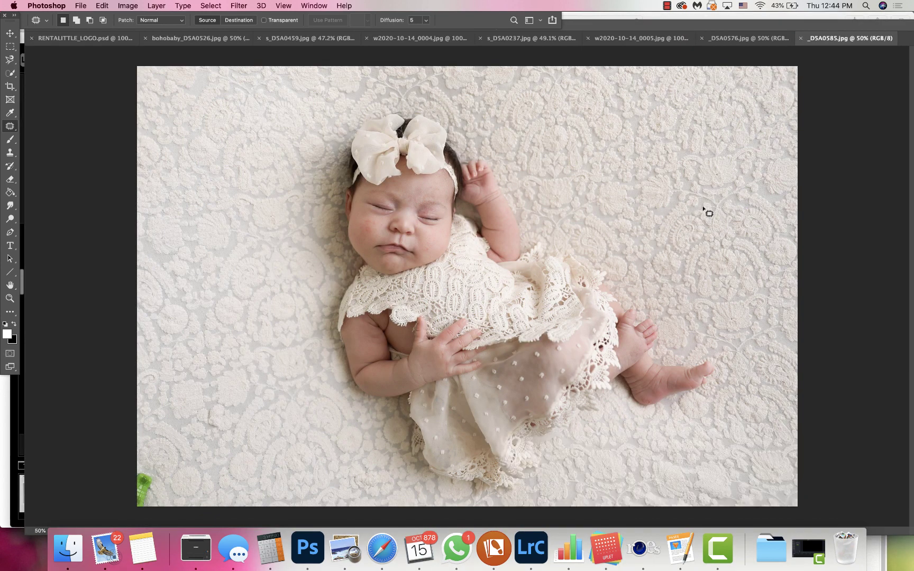
View _D5A0576.jpg at 200% and patch the red blotches on the baby's cheek beside the lace collar.
left_click(760, 41)
left_click(283, 5)
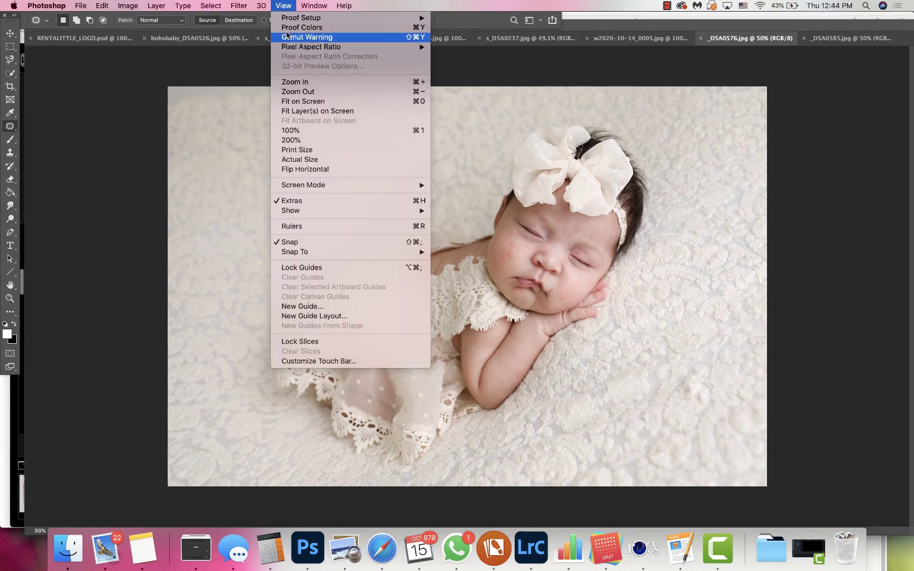
left_click(307, 140)
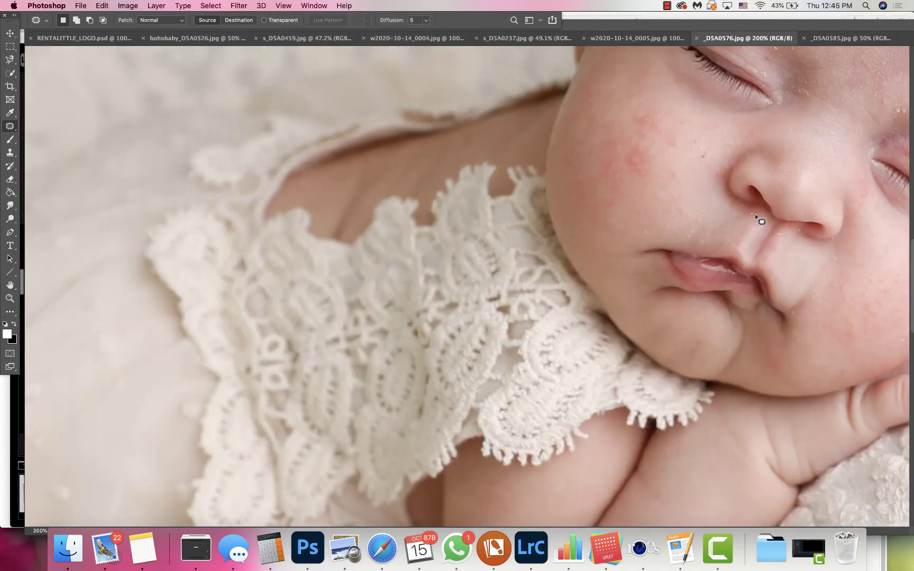
scroll(711, 213, "right", 5)
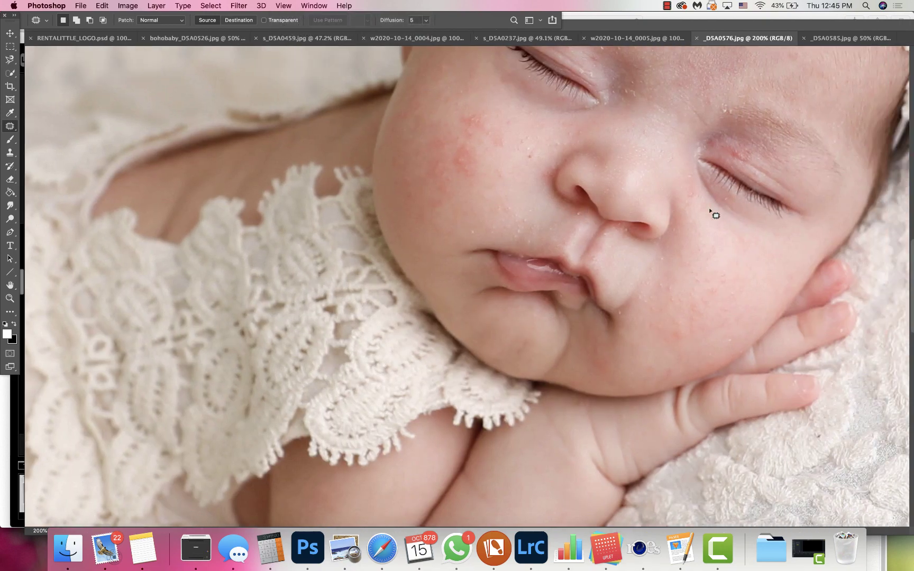
mouse_move(496, 130)
left_mouse_down()
mouse_move(449, 116)
mouse_move(476, 135)
left_mouse_up()
mouse_move(468, 124)
left_mouse_down()
mouse_move(518, 157)
mouse_move(473, 187)
mouse_move(504, 147)
left_mouse_up()
key("cmd+d")
key("cmd+d")
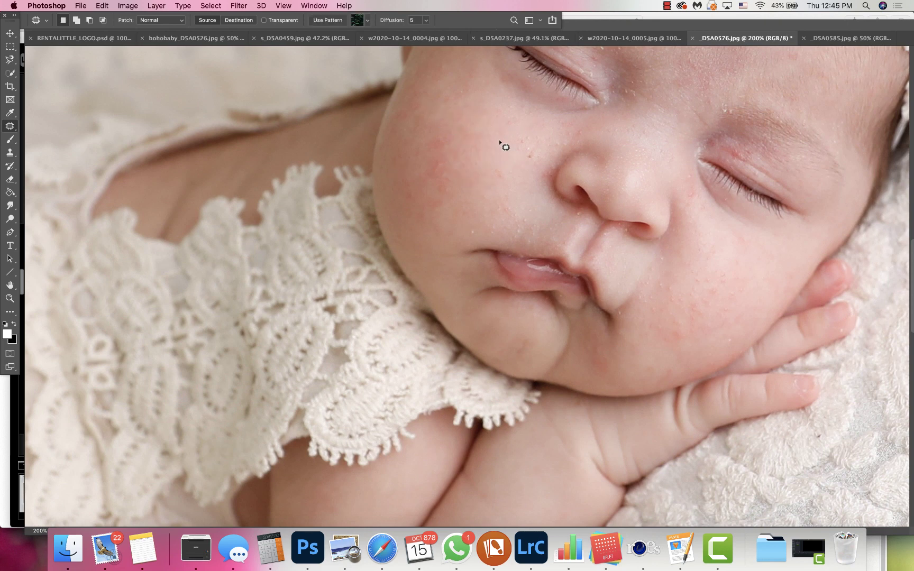
mouse_move(438, 141)
left_mouse_down()
mouse_move(445, 190)
mouse_move(483, 180)
left_mouse_up()
key("super+d")
mouse_move(538, 239)
left_mouse_down()
mouse_move(465, 229)
mouse_move(485, 245)
mouse_move(480, 168)
left_mouse_up()
key("super+d")
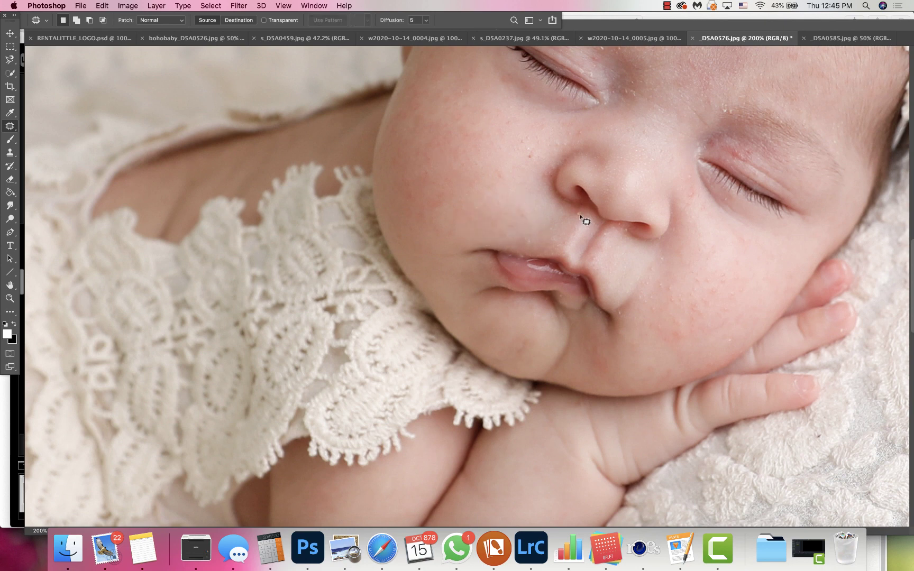
Patch the small spots and flakes beside the baby's nose, on the near cheek and above the upper lip.
mouse_move(580, 217)
left_mouse_down()
mouse_move(584, 223)
mouse_move(576, 217)
left_mouse_up()
mouse_move(576, 217)
left_mouse_down()
mouse_move(530, 211)
mouse_move(526, 249)
left_mouse_up()
left_click(544, 185)
key("super+d")
left_click_drag(553, 152, 531, 165)
key("super+d")
left_click_drag(573, 211, 575, 213)
key("super+d")
key("super+d")
left_click_drag(497, 212, 500, 215)
key("super+d")
left_click_drag(603, 232, 608, 231)
key("super+d")
Patch the blemishes on the baby's other cheek and beside the corner of the mouth.
left_click_drag(659, 262, 669, 265)
key("super+d")
mouse_move(675, 299)
left_mouse_down()
mouse_move(665, 282)
mouse_move(645, 320)
mouse_move(672, 305)
left_mouse_up()
left_click_drag(667, 301, 718, 294)
key("super+d")
left_click_drag(618, 318, 623, 313)
left_click_drag(620, 316, 633, 331)
key("super+d")
left_click_drag(733, 340, 731, 336)
left_click_drag(729, 339, 720, 337)
key("super+d")
Patch the flakes between the baby's eyebrows and the redness on the eyelid nearest the hands.
scroll(699, 251, "up", 6)
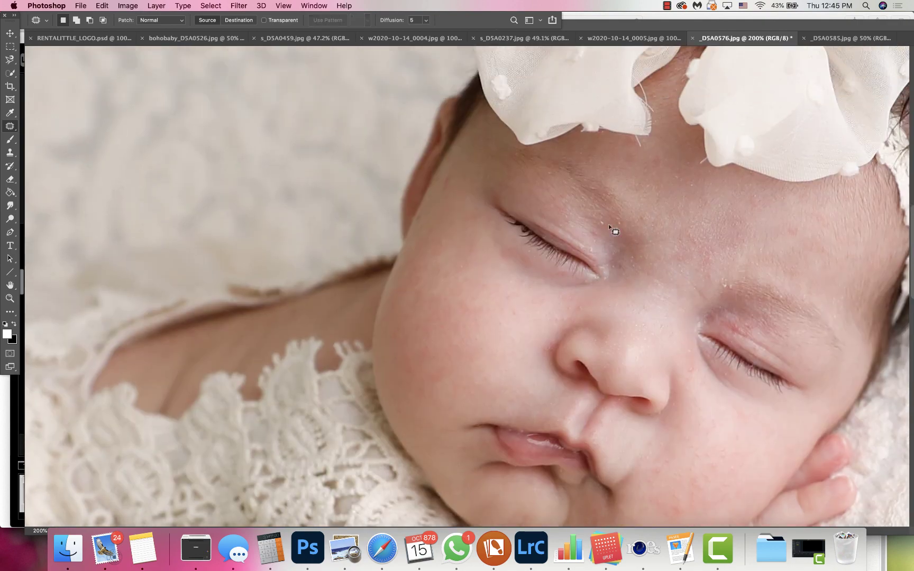
mouse_move(611, 227)
left_mouse_down()
mouse_move(599, 235)
mouse_move(606, 241)
mouse_move(578, 239)
mouse_move(597, 261)
left_mouse_up()
mouse_move(727, 279)
left_mouse_down()
mouse_move(708, 290)
mouse_move(687, 271)
left_mouse_up()
mouse_move(722, 319)
left_mouse_down()
mouse_move(749, 326)
mouse_move(744, 343)
mouse_move(771, 344)
left_mouse_up()
left_click(726, 311)
mouse_move(709, 314)
left_mouse_down()
mouse_move(738, 333)
mouse_move(729, 285)
mouse_move(730, 295)
left_mouse_up()
left_click(754, 279)
Set the Clone Stamp brush to 28 px and clone out the frayed threads along the bow's edge over the forehead.
left_click(9, 152)
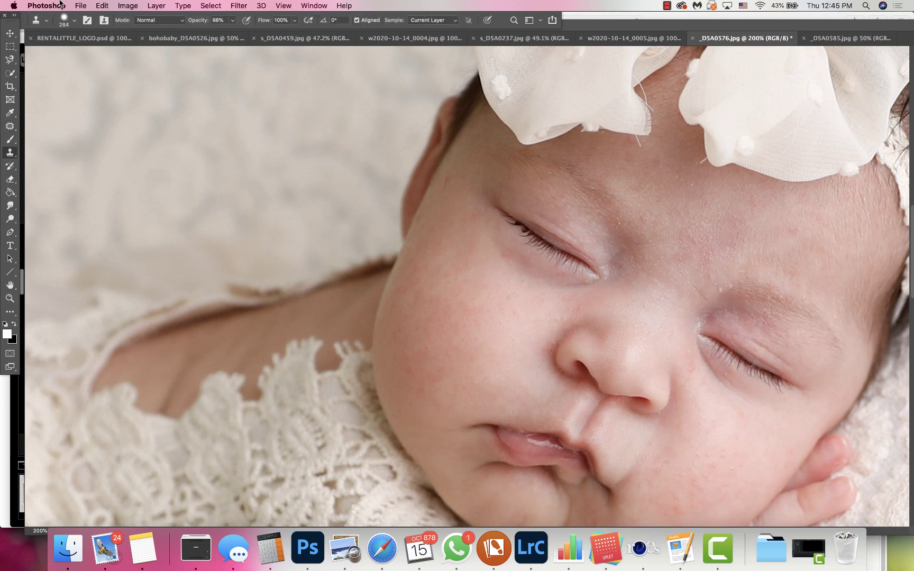
left_click(64, 20)
left_click(67, 51)
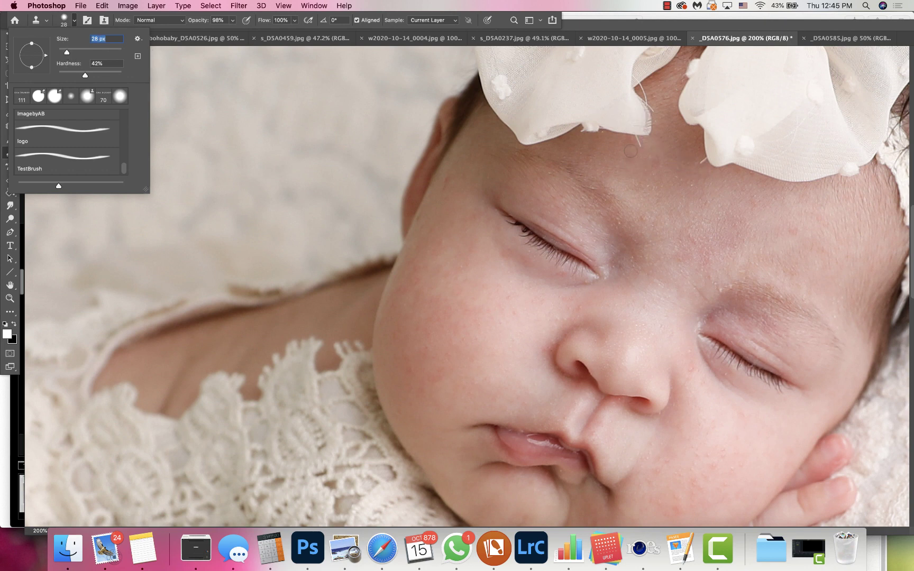
key("Return")
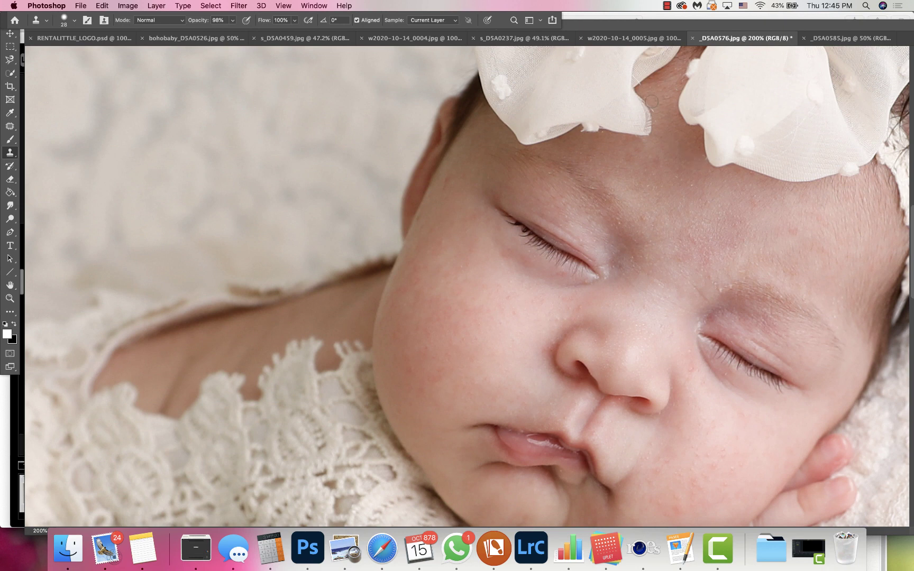
left_click_drag(650, 102, 658, 180)
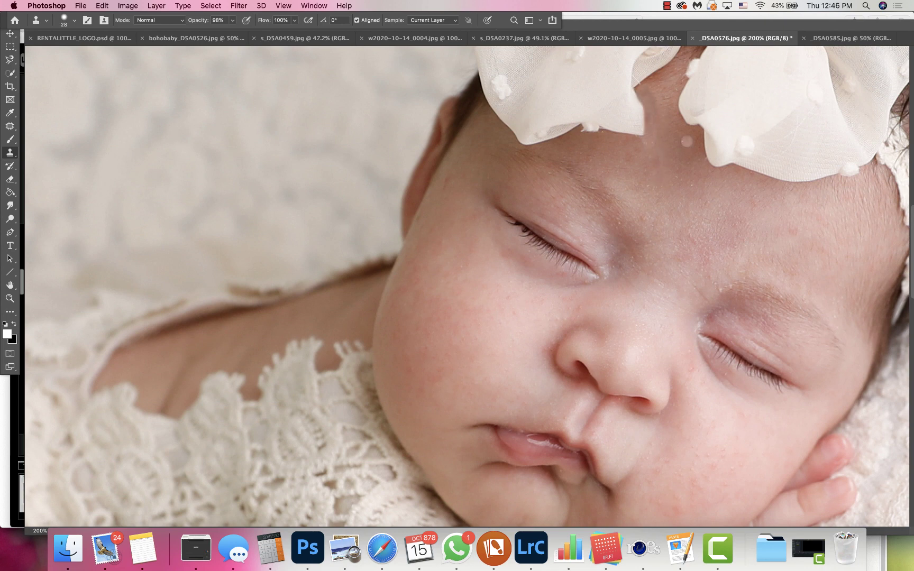
Revert the last three clone strokes through the History and clone the bow's frayed edge again.
left_click(314, 6)
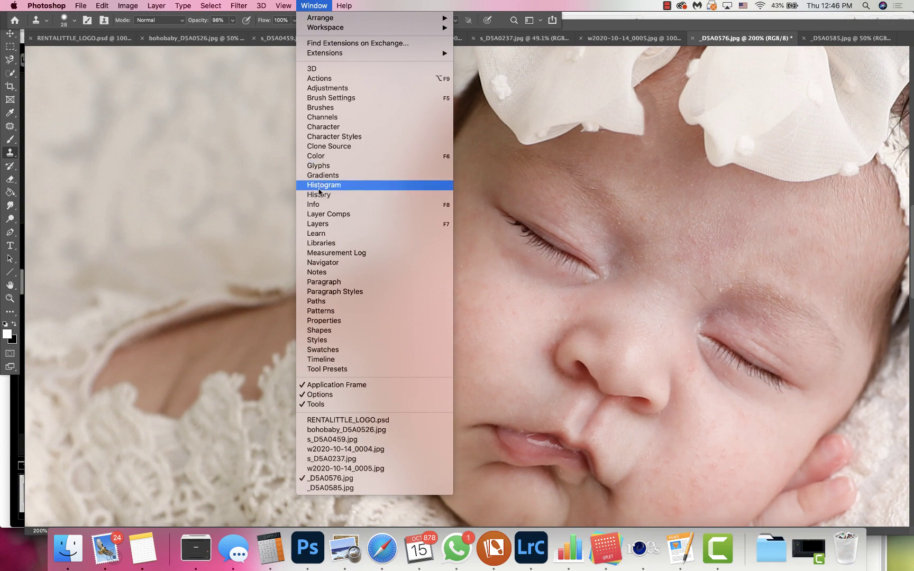
left_click(319, 194)
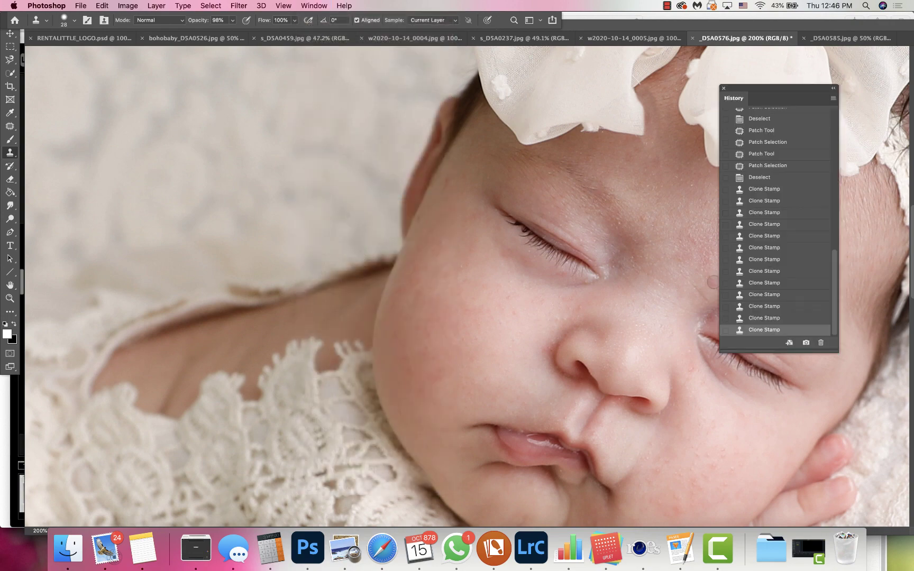
left_click_drag(781, 92, 386, 191)
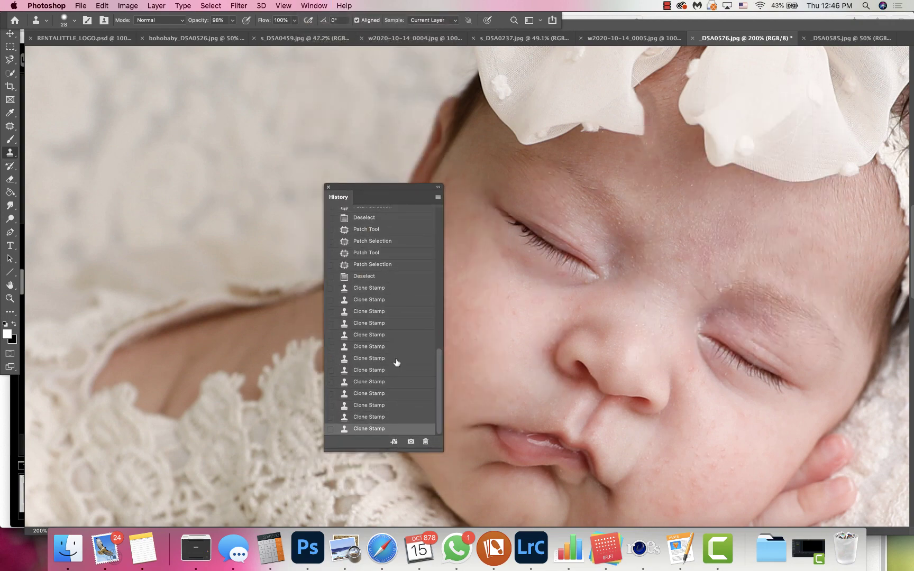
left_click(386, 417)
left_click(389, 405)
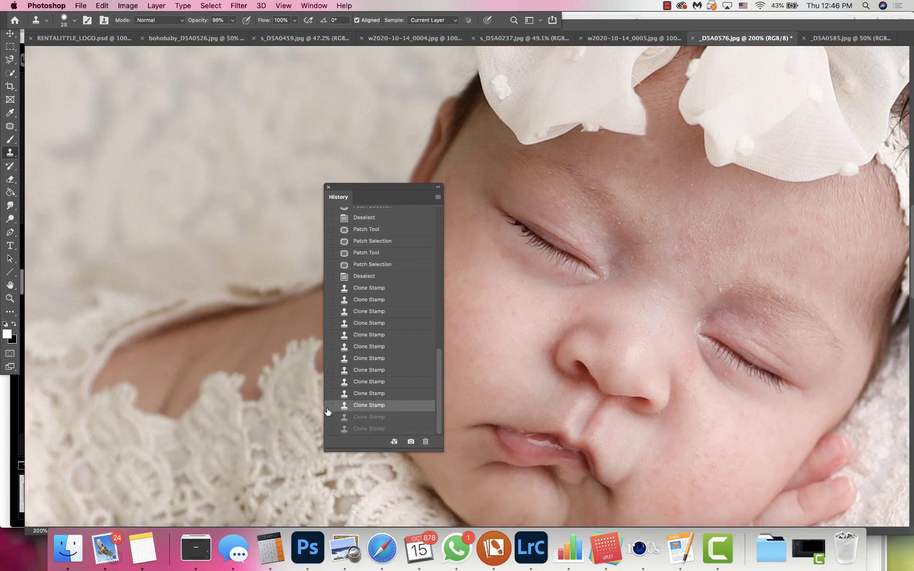
left_click(384, 394)
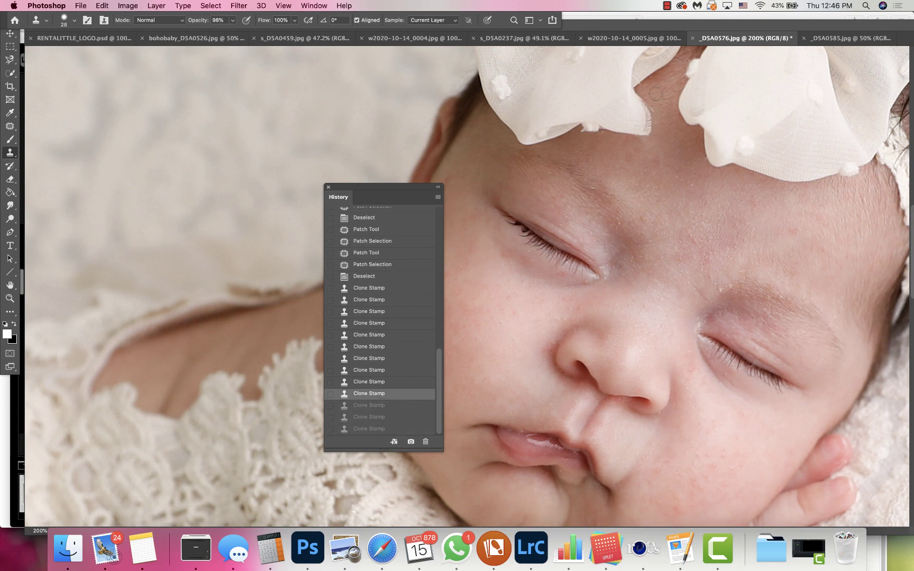
left_click_drag(652, 101, 657, 110)
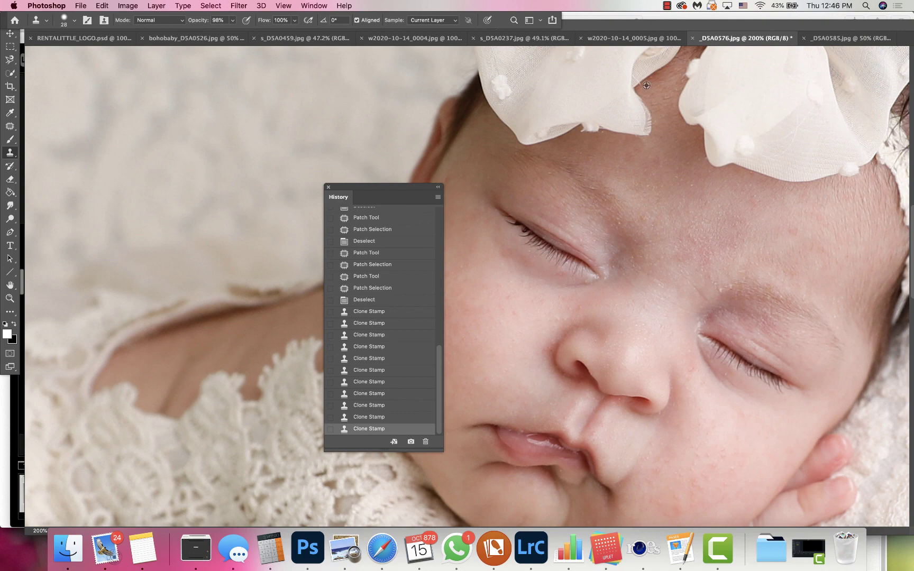
left_click(645, 88)
Clone out the loose threads above the bow's knot where they cross the dark hair.
scroll(751, 199, "up", 5)
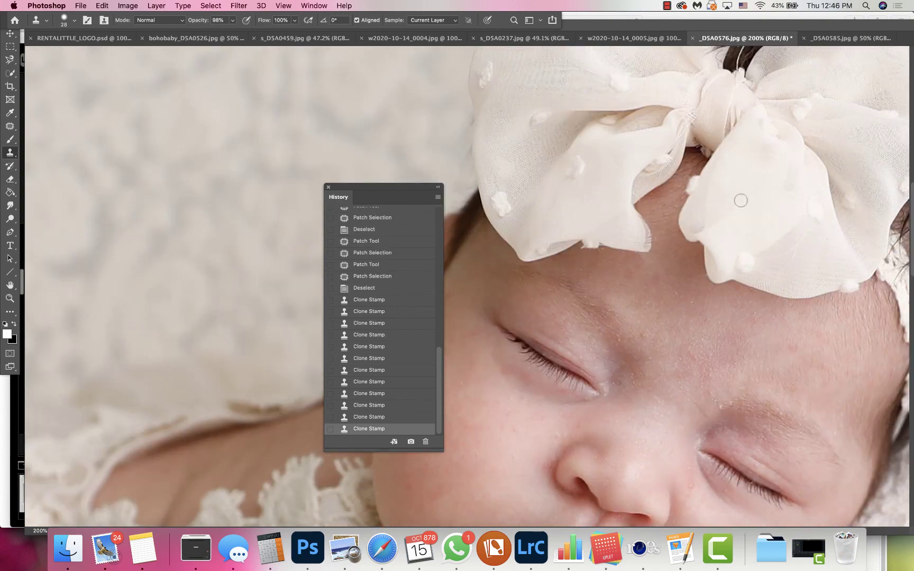
scroll(738, 199, "up", 3)
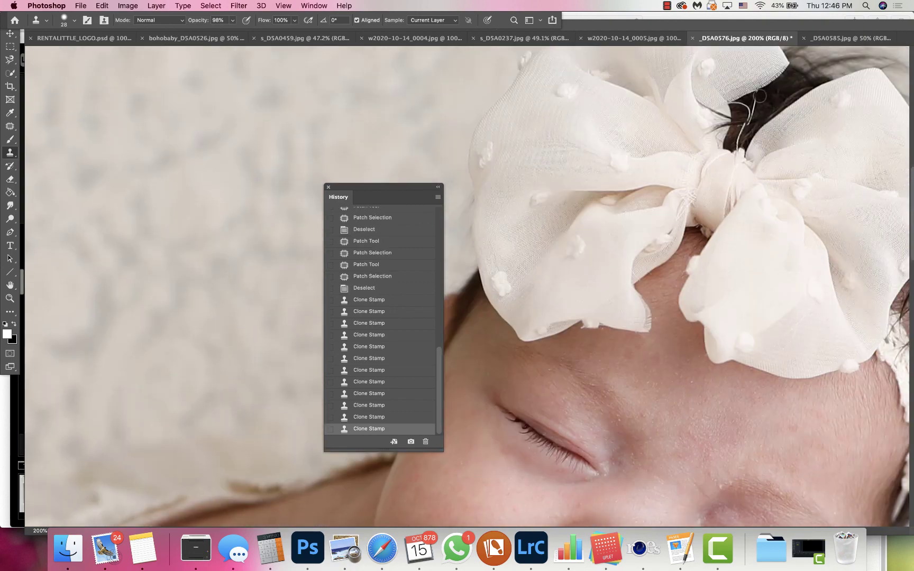
left_click(759, 96)
left_click(758, 100)
left_click(757, 103)
left_click(755, 108)
left_click(753, 113)
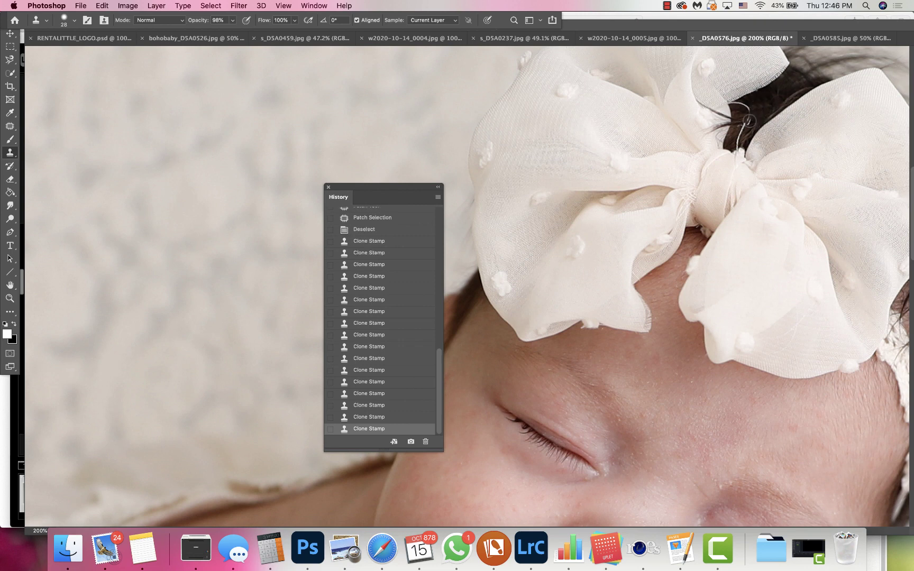
left_click(749, 121)
left_click(750, 116)
left_click(750, 112)
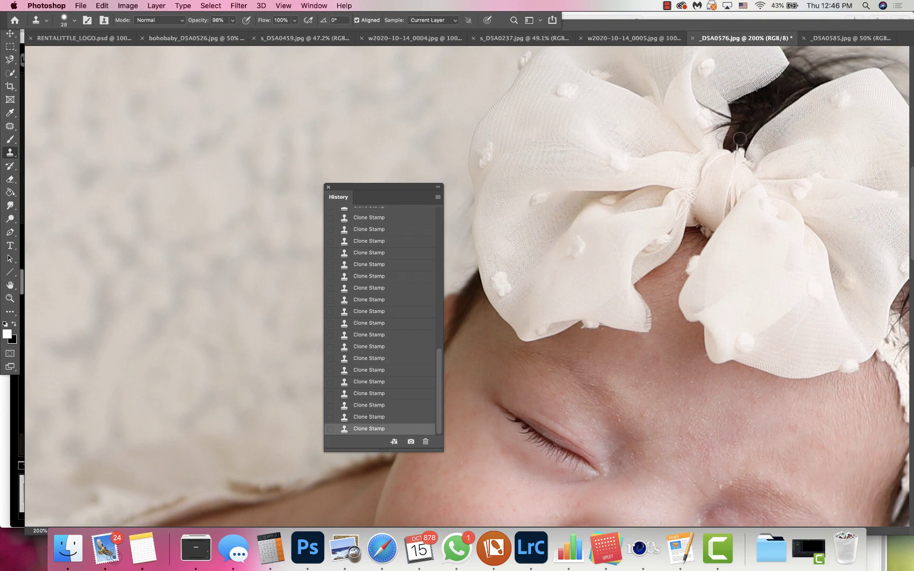
scroll(736, 142, "down", 10)
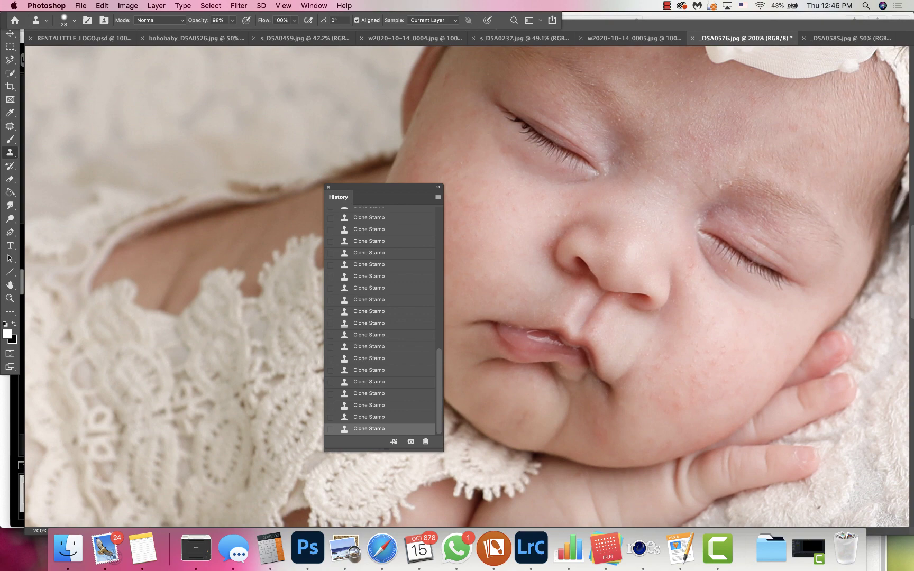
Patch the spot near the brow closest to the hands and the redness on the baby's forearm above the elbow.
left_click(9, 126)
left_click_drag(719, 184, 697, 172)
key("ctrl+d")
scroll(697, 175, "down", 8)
scroll(719, 183, "down", 2)
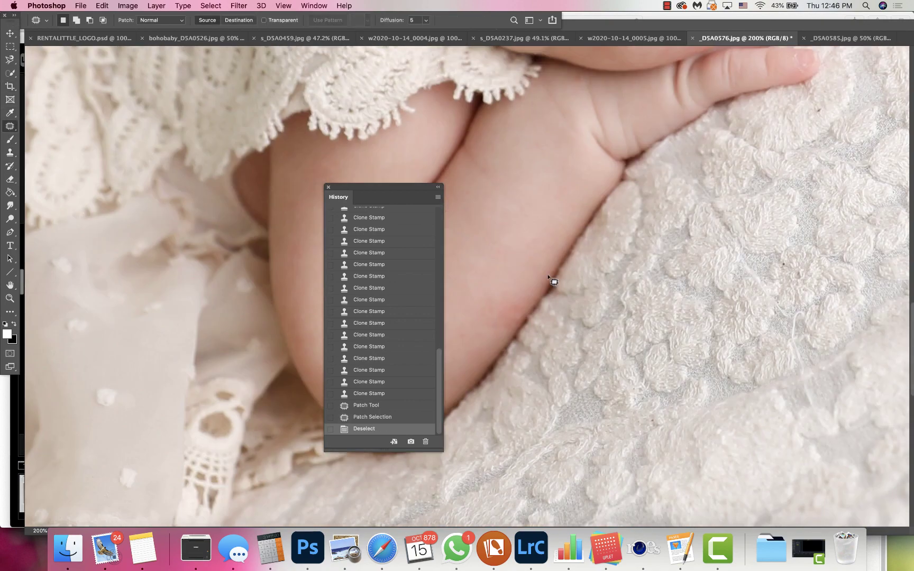
left_click_drag(497, 333, 498, 334)
left_click_drag(505, 309, 540, 265)
key("super+d")
Patch the mark on the textured blanket beside the baby's arm and collapse the History.
key("super+minus")
key("super+minus")
key("super+minus")
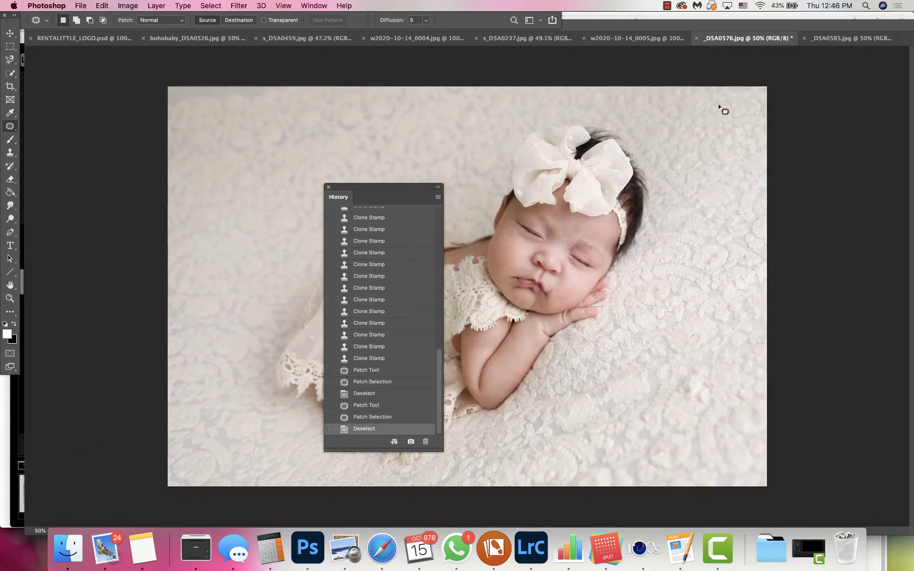
mouse_move(655, 365)
left_mouse_down()
mouse_move(548, 410)
mouse_move(592, 429)
mouse_move(631, 381)
mouse_move(707, 328)
left_mouse_up()
key("super+d")
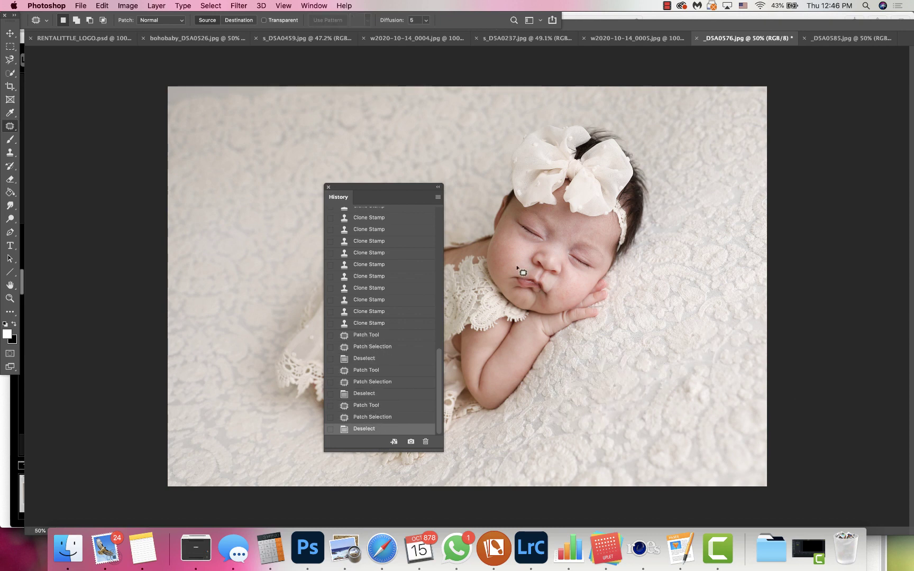
left_click(436, 190)
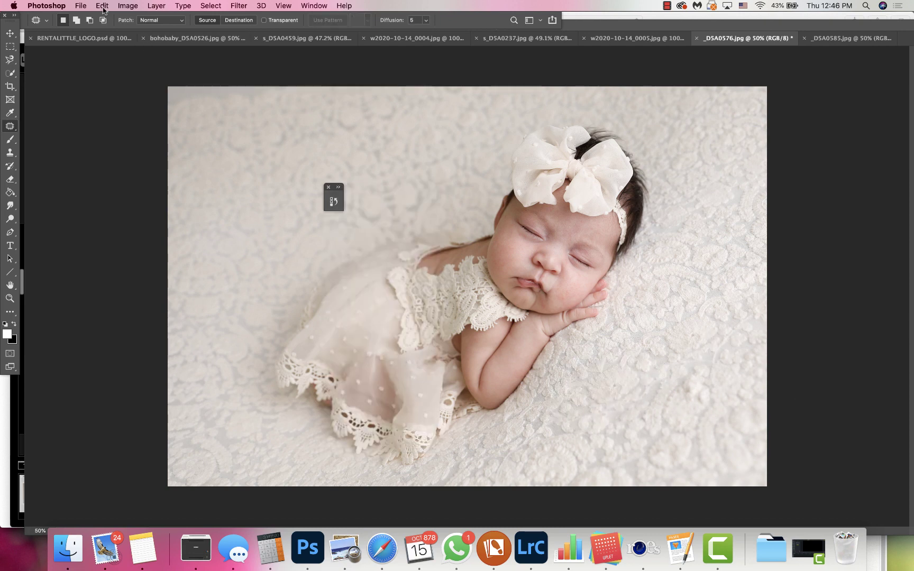
Save a copy of the retouched photo as s_D5A0576.jpg by adding the prefix s to its file name.
left_click(81, 5)
left_click(132, 122)
key("Left")
type("s")
key("Return")
key("Return")
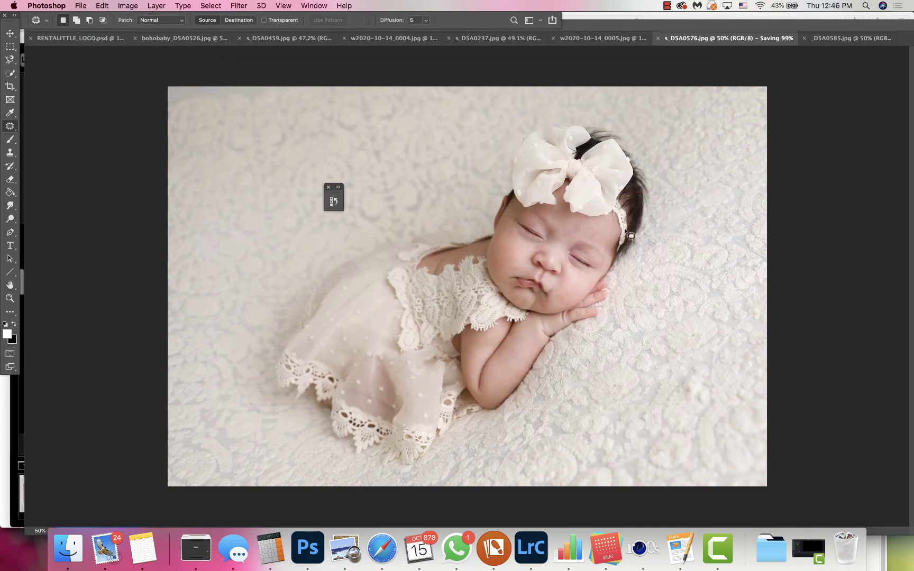
Run the action "2 NEWBORN SKIN PERFECTO" from the LSP SIGNATURE NEWBORN ACTION SUITE set.
left_click(314, 6)
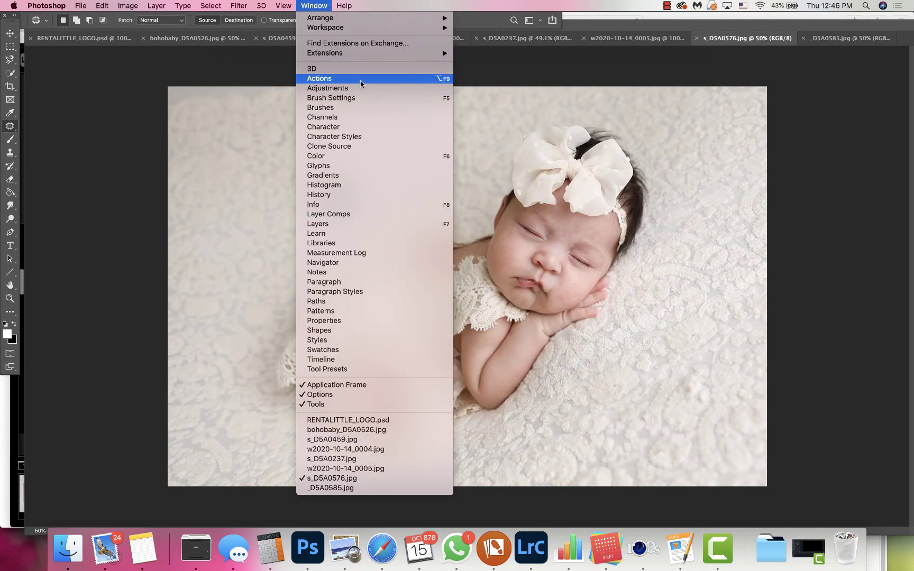
left_click(362, 80)
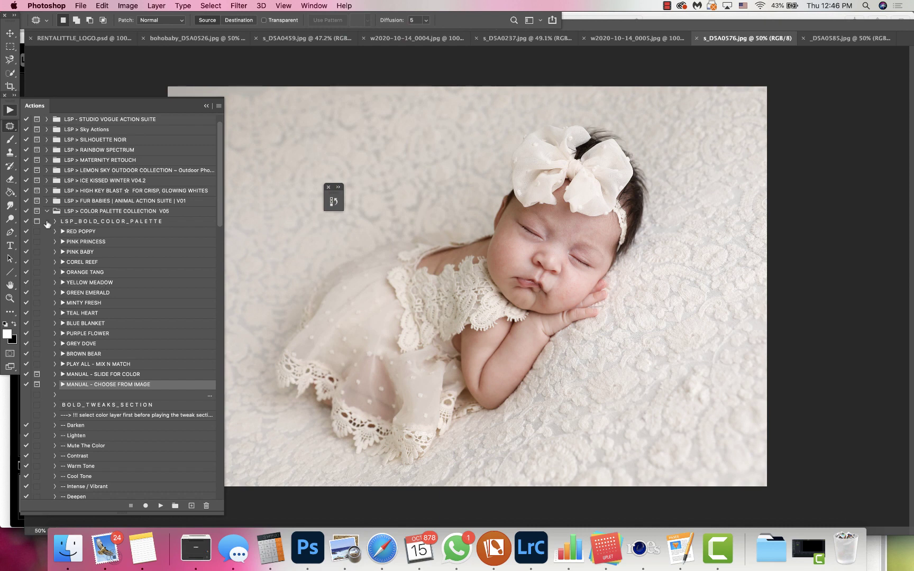
left_click(48, 211)
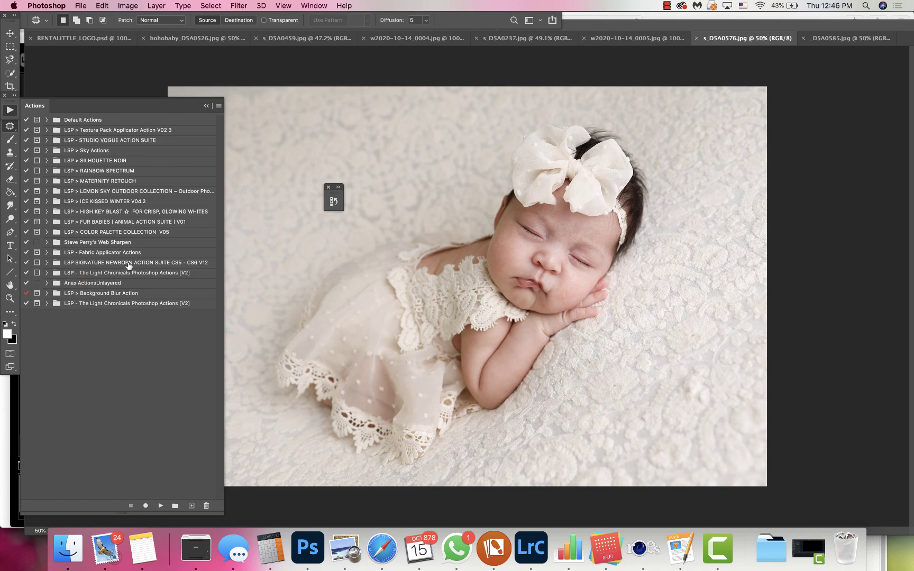
left_click(47, 263)
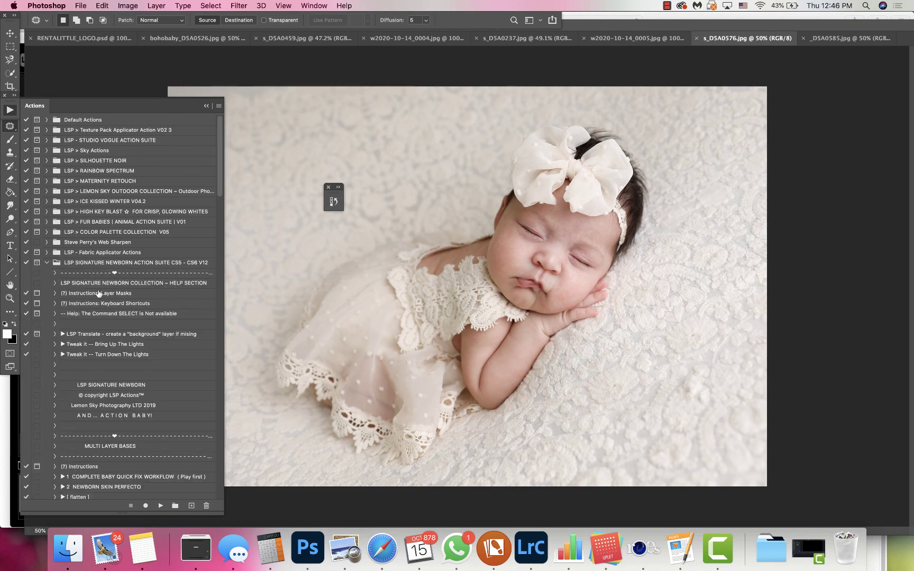
scroll(135, 314, "down", 5)
scroll(135, 314, "down", 2)
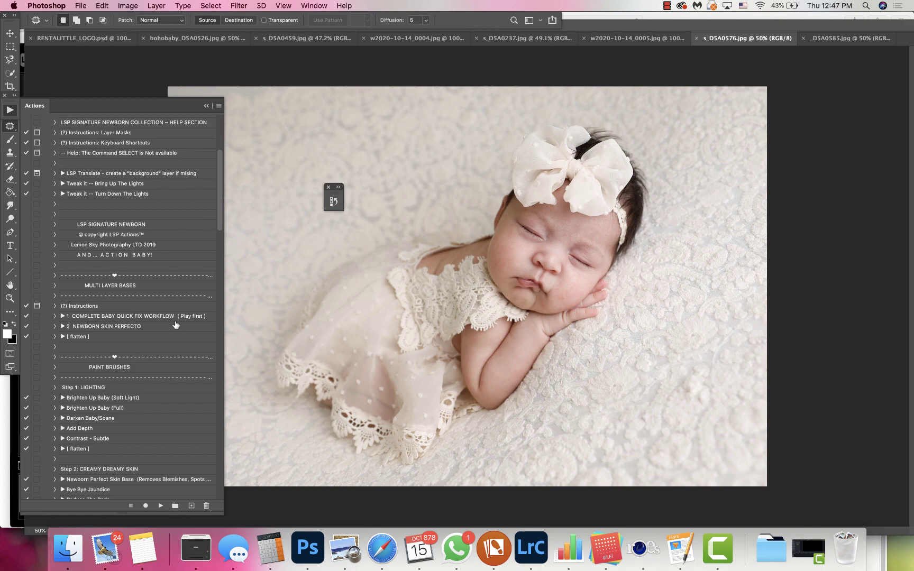
left_click(129, 328)
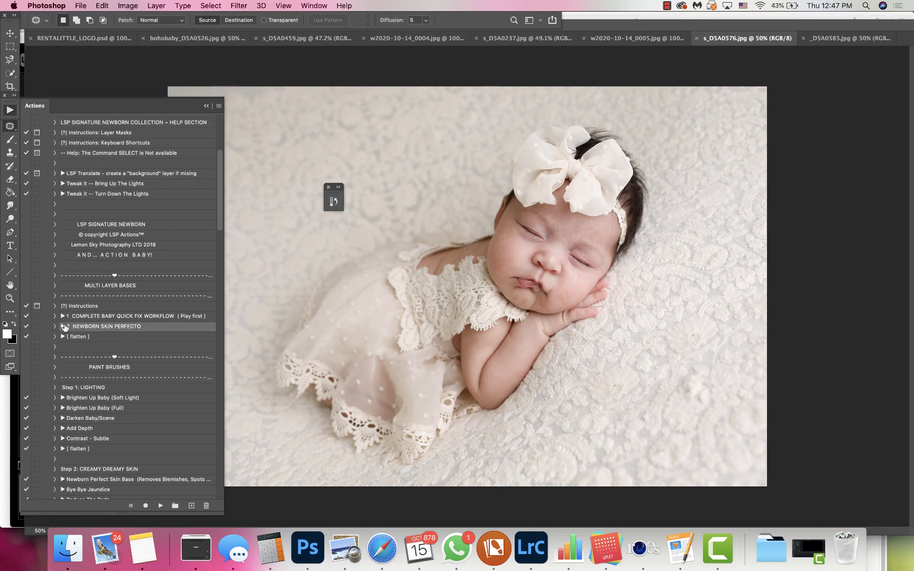
scroll(66, 328, "down", 2)
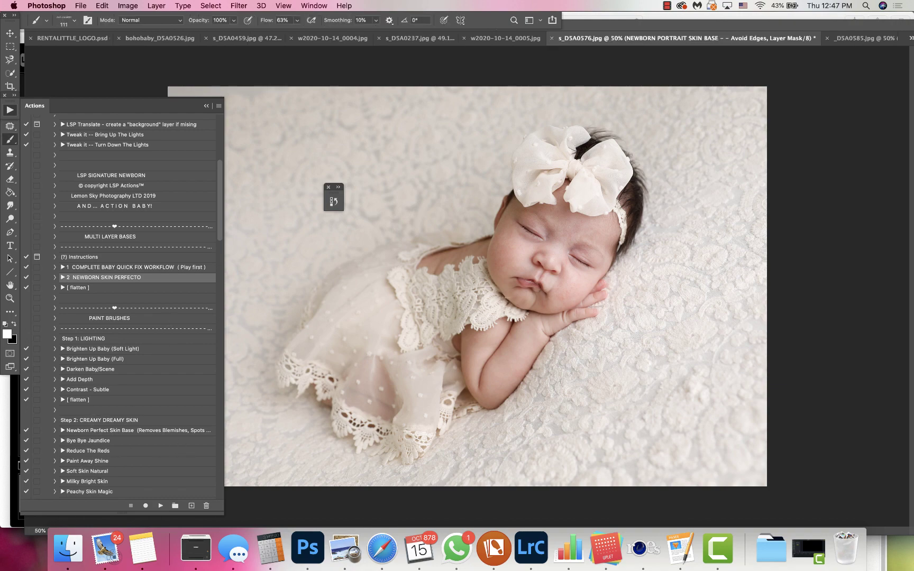
Set the mask brush to Soft Round, 111 px, 0% hardness and 96% opacity.
key("super+1")
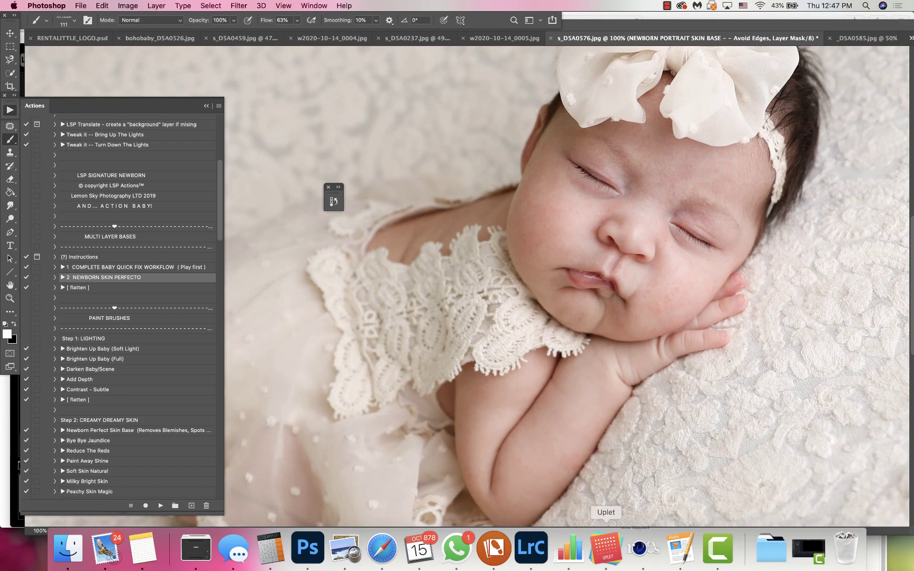
left_click_drag(81, 105, 158, 95)
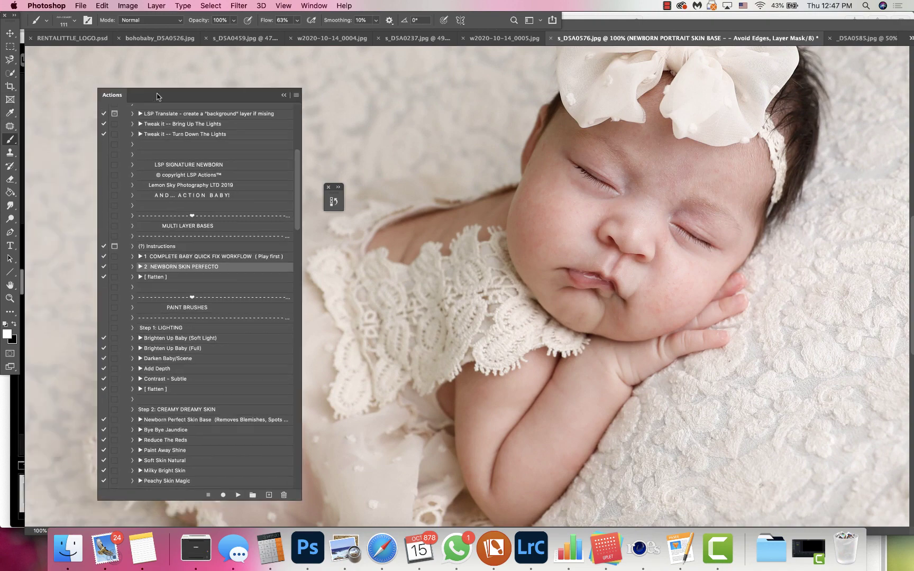
left_click(73, 24)
left_click_drag(124, 169, 124, 114)
left_click(89, 130)
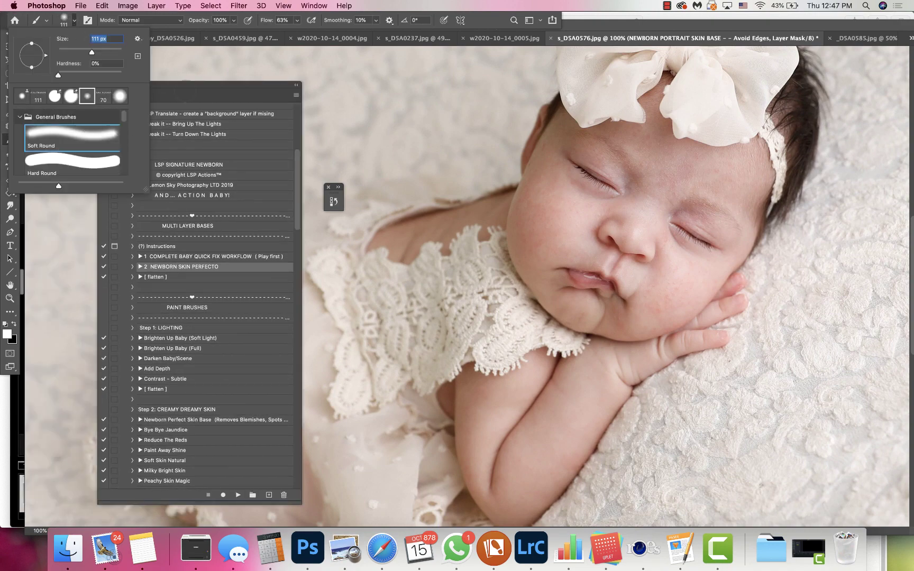
left_click(232, 21)
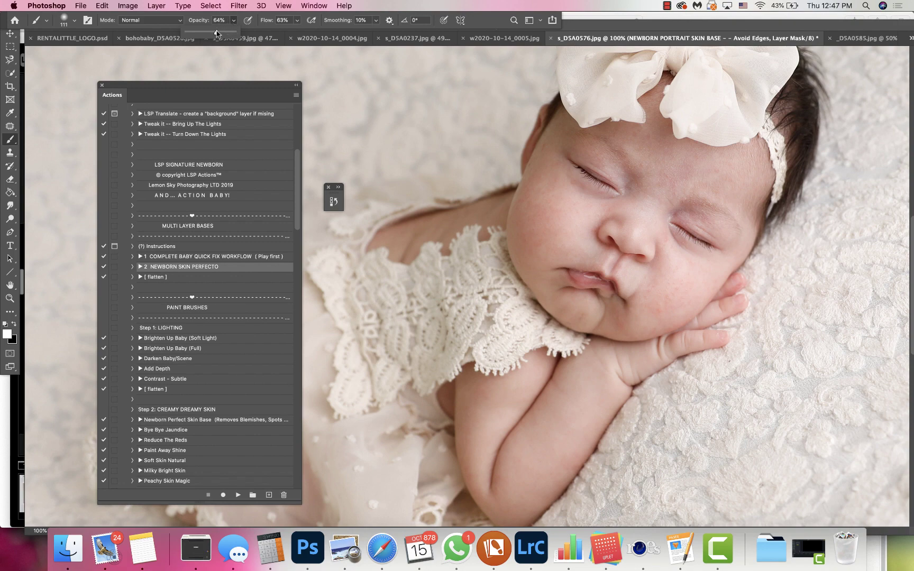
left_click_drag(216, 33, 209, 33)
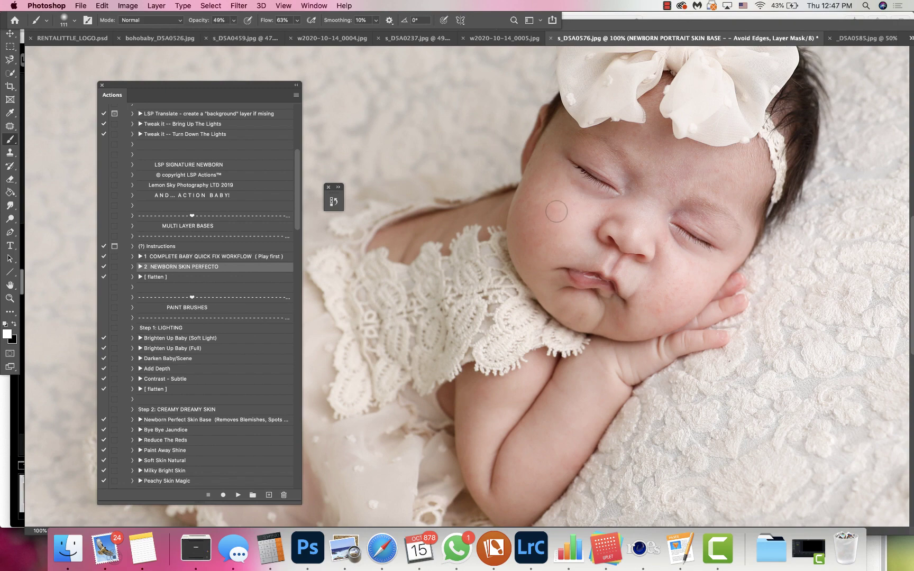
left_click(234, 21)
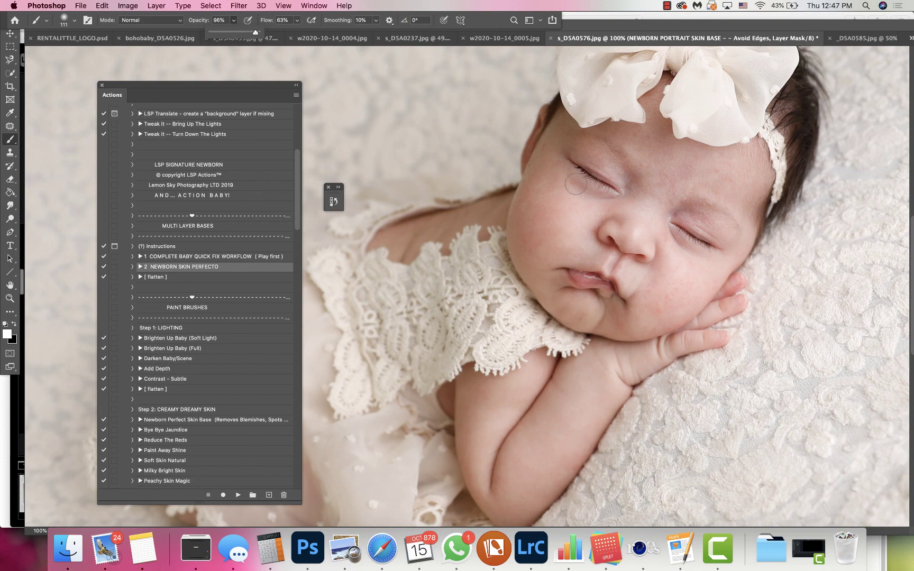
Paint the NEWBORN PORTRAIT SKIN BASE mask over the baby's cheeks and chin to smooth the skin.
left_click(540, 198)
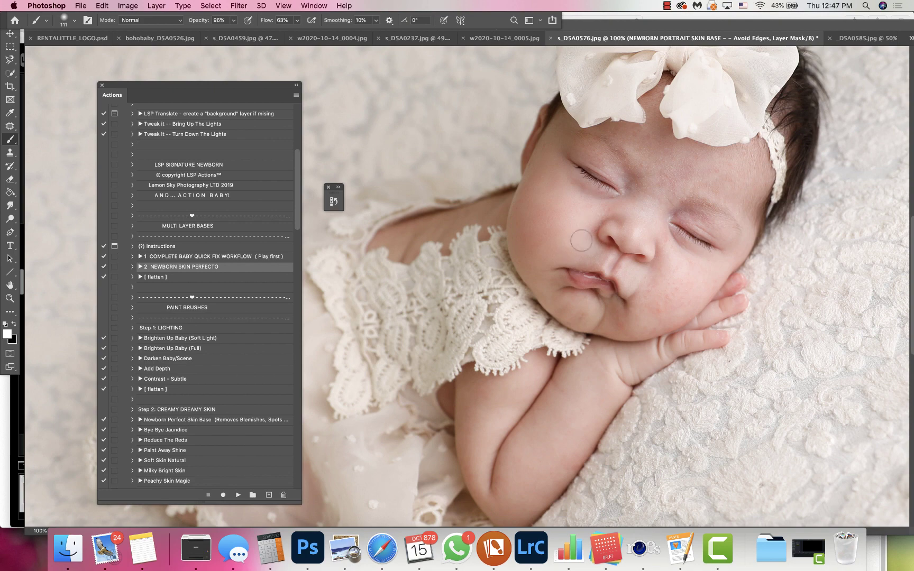
key("super+equal")
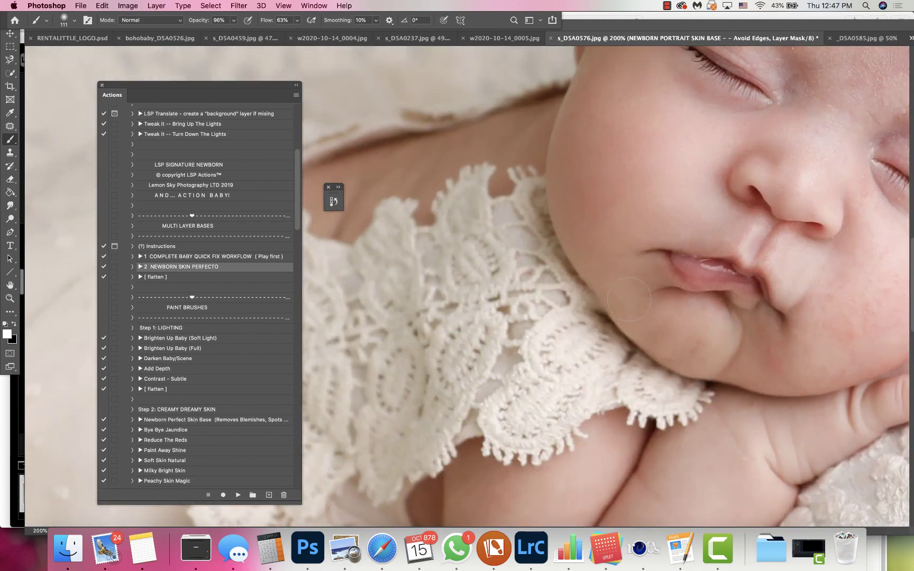
scroll(740, 335, "right", 3)
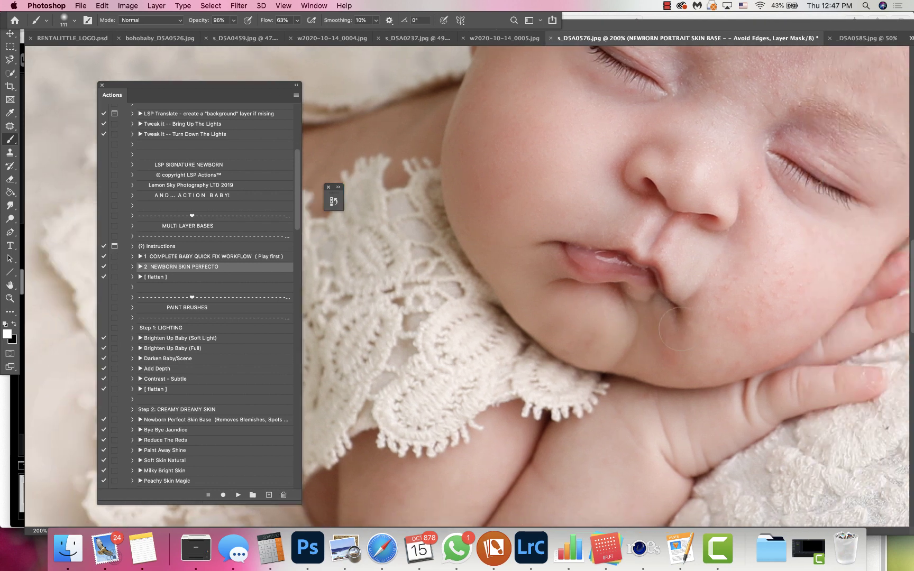
mouse_move(653, 353)
left_mouse_down()
mouse_move(700, 347)
mouse_move(683, 340)
mouse_move(753, 316)
mouse_move(716, 343)
mouse_move(770, 324)
mouse_move(724, 360)
mouse_move(799, 328)
mouse_move(789, 330)
mouse_move(743, 295)
mouse_move(767, 252)
mouse_move(759, 244)
mouse_move(749, 271)
mouse_move(731, 279)
mouse_move(735, 238)
mouse_move(720, 255)
mouse_move(728, 252)
mouse_move(692, 247)
mouse_move(686, 231)
mouse_move(638, 237)
mouse_move(608, 221)
mouse_move(580, 232)
mouse_move(795, 208)
mouse_move(784, 214)
mouse_move(749, 159)
mouse_move(788, 209)
mouse_move(803, 212)
mouse_move(748, 264)
mouse_move(648, 274)
mouse_move(662, 268)
mouse_move(690, 271)
left_mouse_up()
scroll(690, 271, "right", 3)
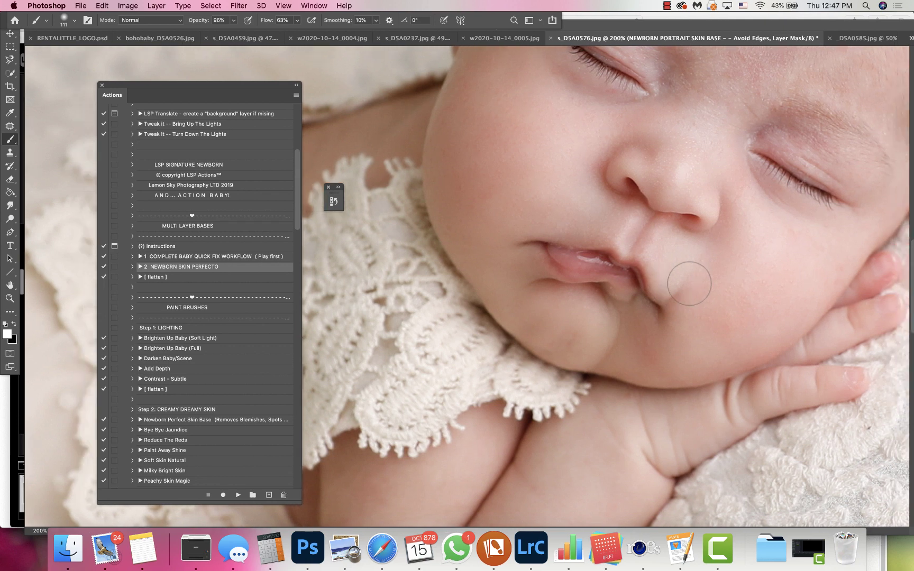
Brush the skin smoothing over the eyelids, the area between the brows and the forehead up to the bow.
scroll(689, 284, "up", 3)
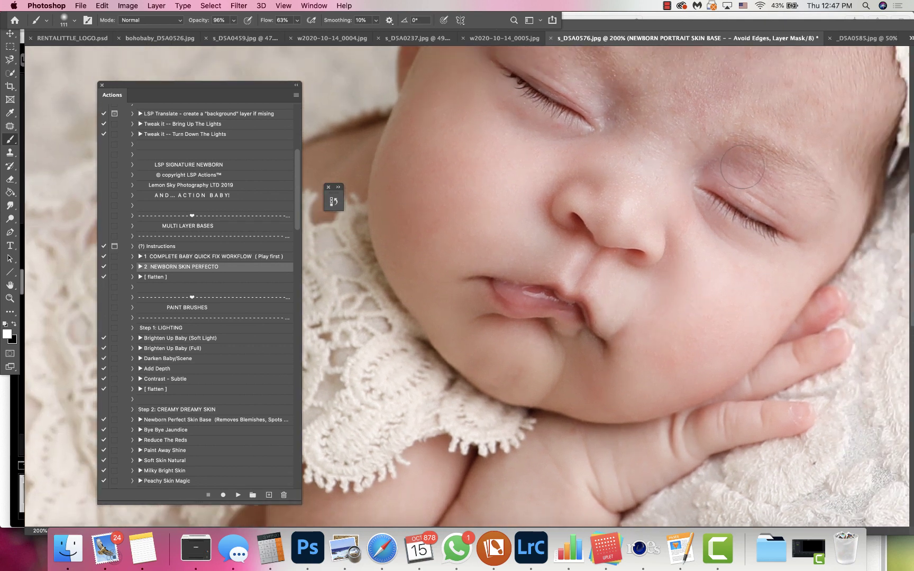
scroll(814, 233, "up", 3)
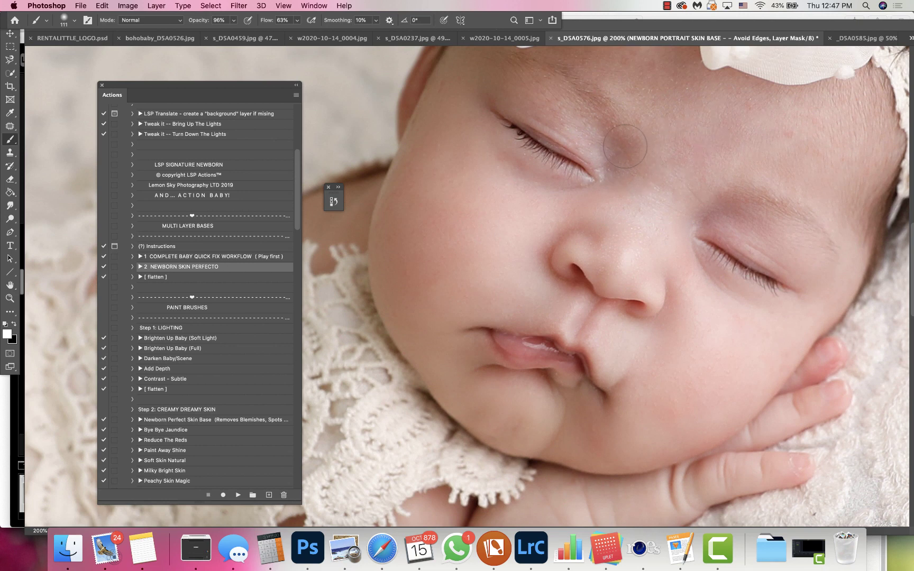
scroll(646, 192, "up", 3)
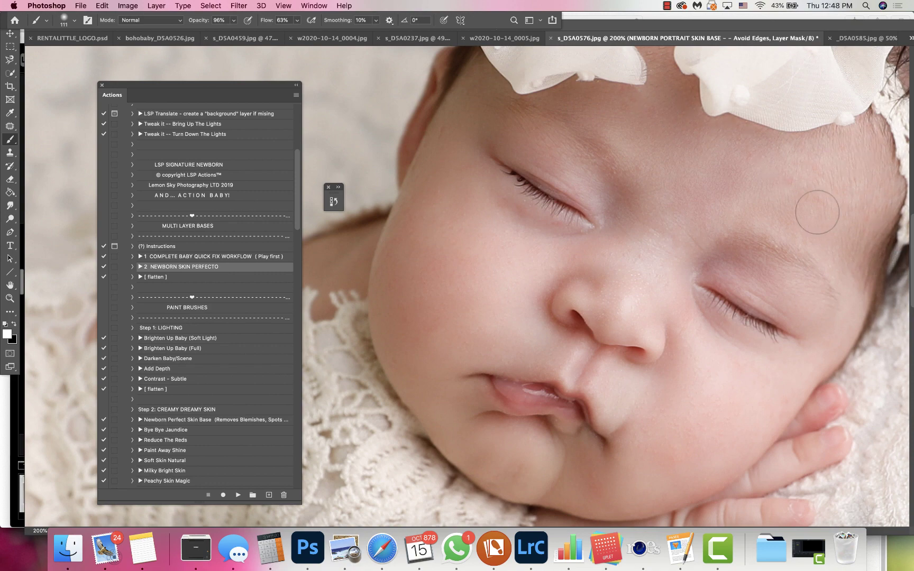
scroll(588, 188, "up", 5)
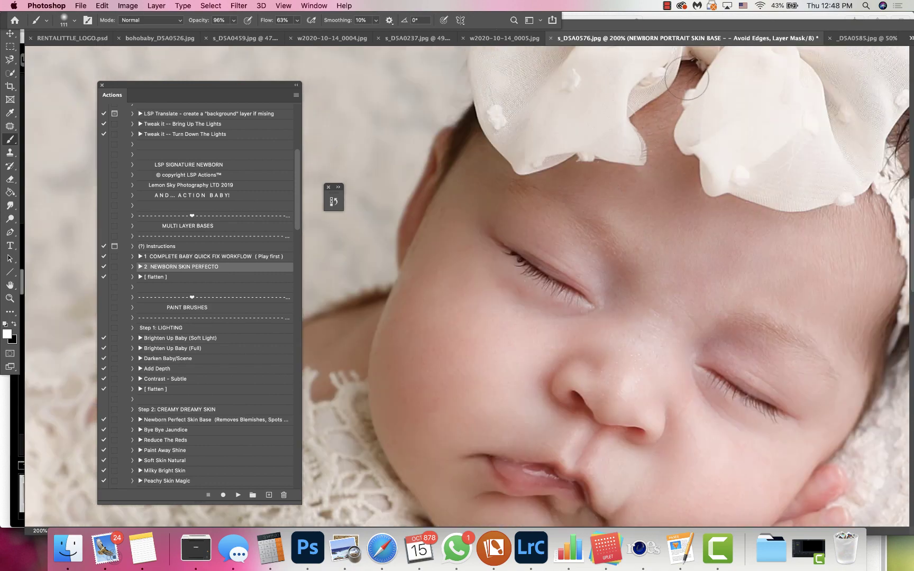
Brush the skin smoothing over the baby's hand, forearm and elbow, collapsing the Actions where they cover the arm.
scroll(682, 189, "down", 10)
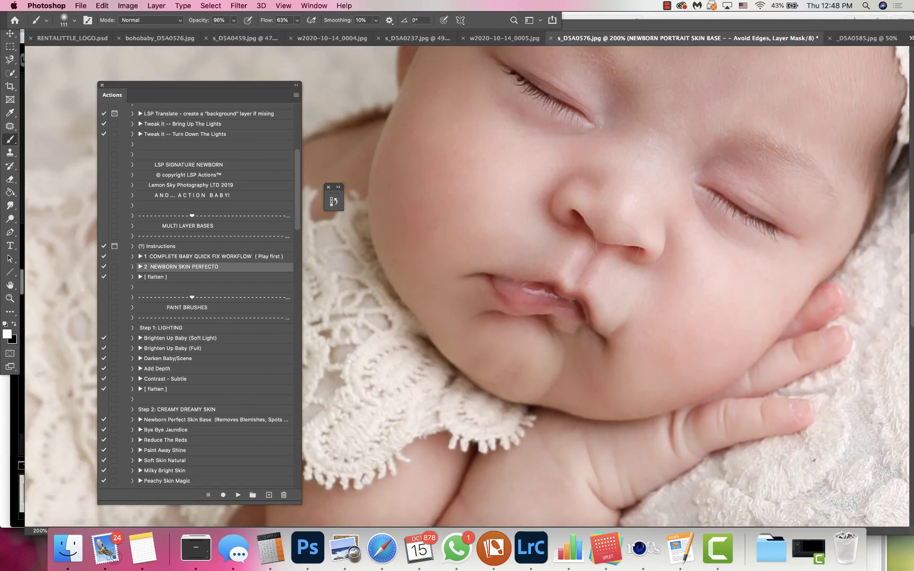
scroll(643, 227, "down", 5)
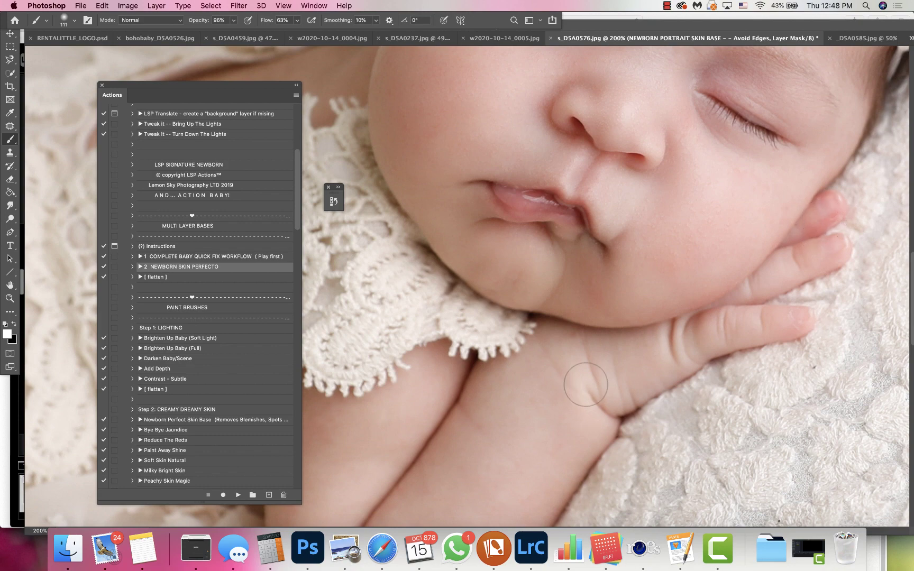
scroll(455, 449, "down", 7)
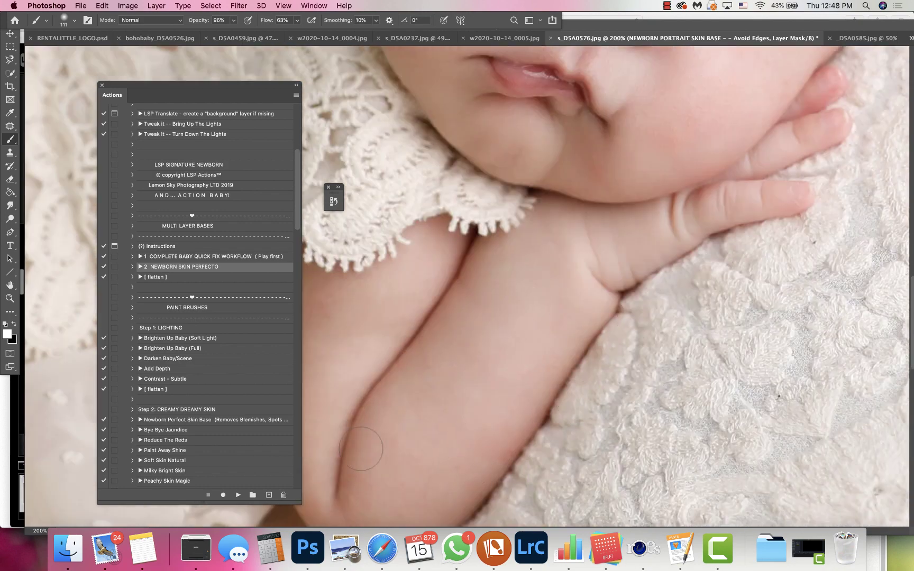
left_click(298, 85)
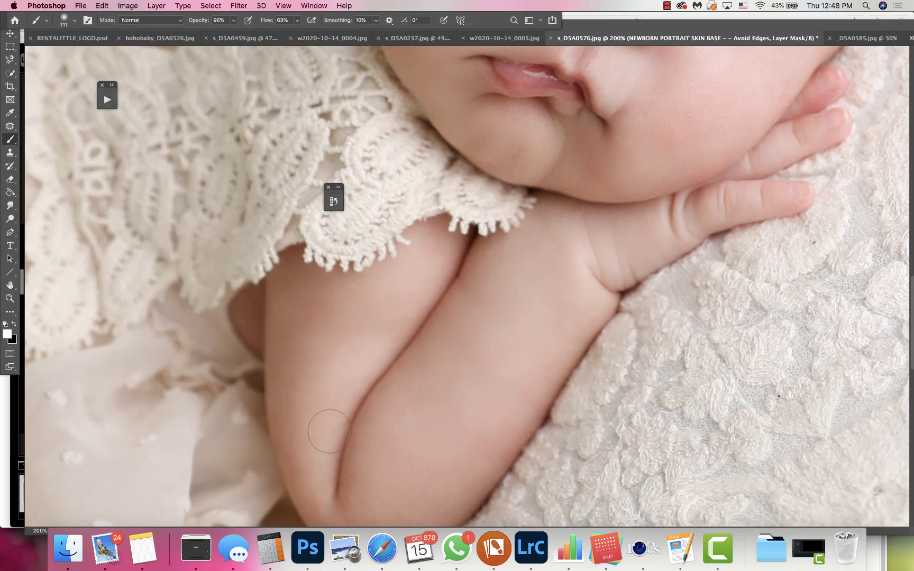
scroll(344, 386, "down", 5)
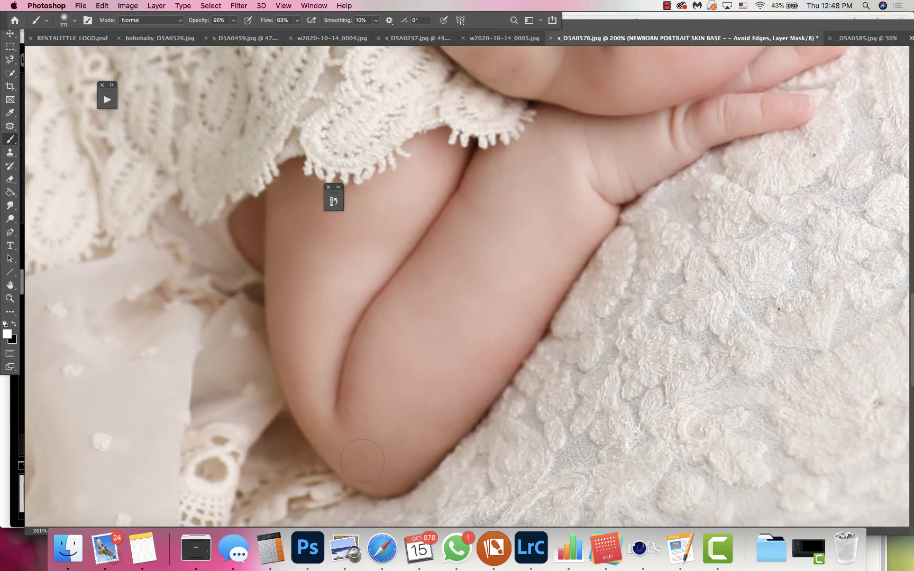
scroll(417, 402, "up", 15)
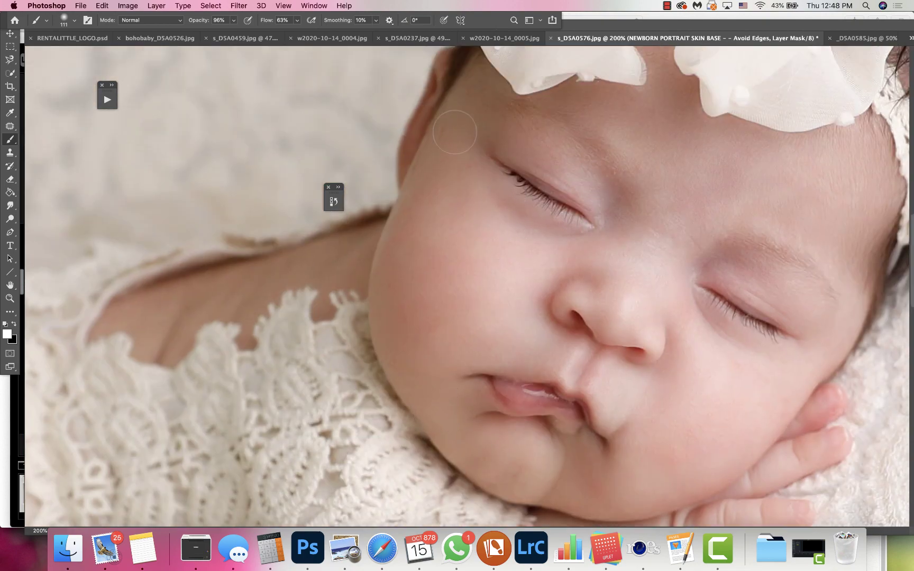
Flatten the image into a single background layer.
key("super+minus")
key("super+minus")
key("super+minus")
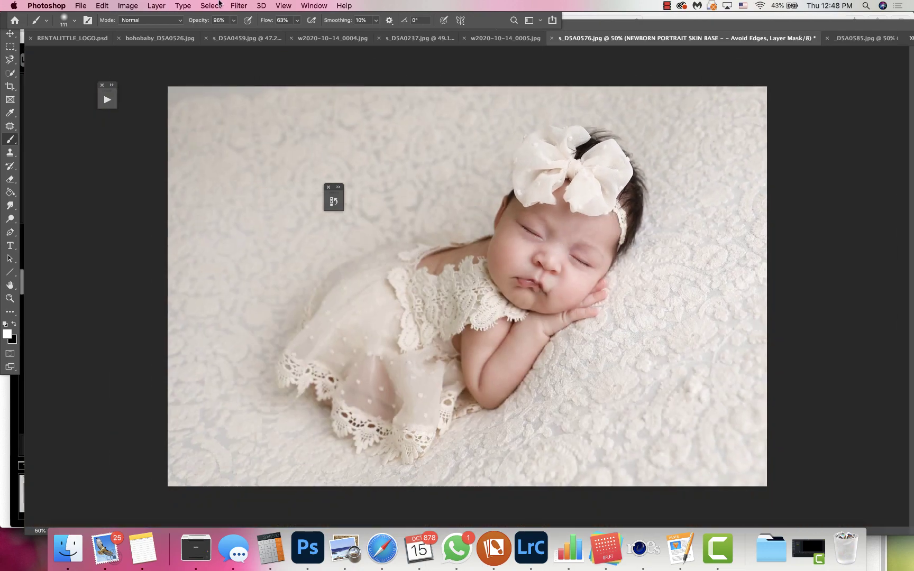
left_click(158, 6)
left_click(203, 401)
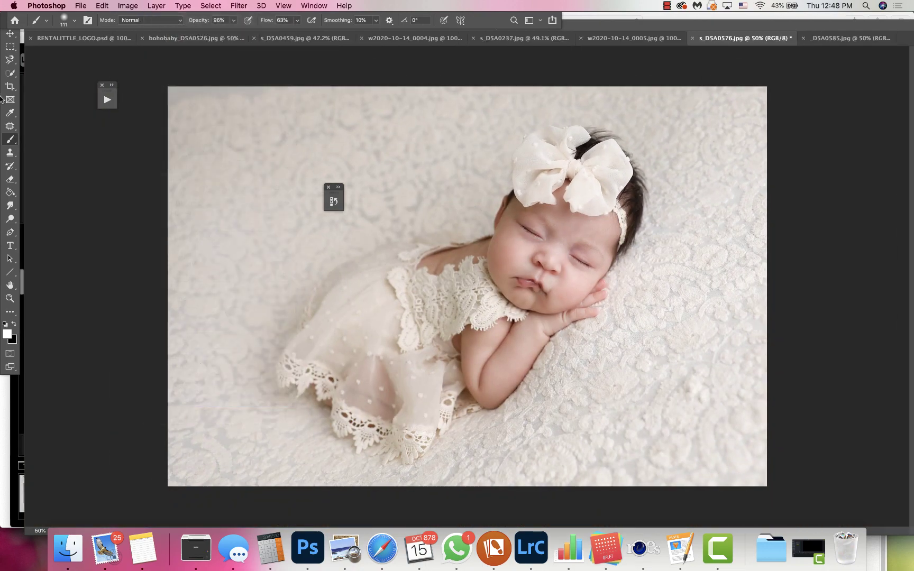
Patch an area of the blanket near the photo's upper edge using the texture below it.
left_click(10, 126)
mouse_move(373, 100)
left_mouse_down()
mouse_move(359, 130)
mouse_move(389, 219)
mouse_move(395, 212)
left_mouse_up()
left_click(425, 212)
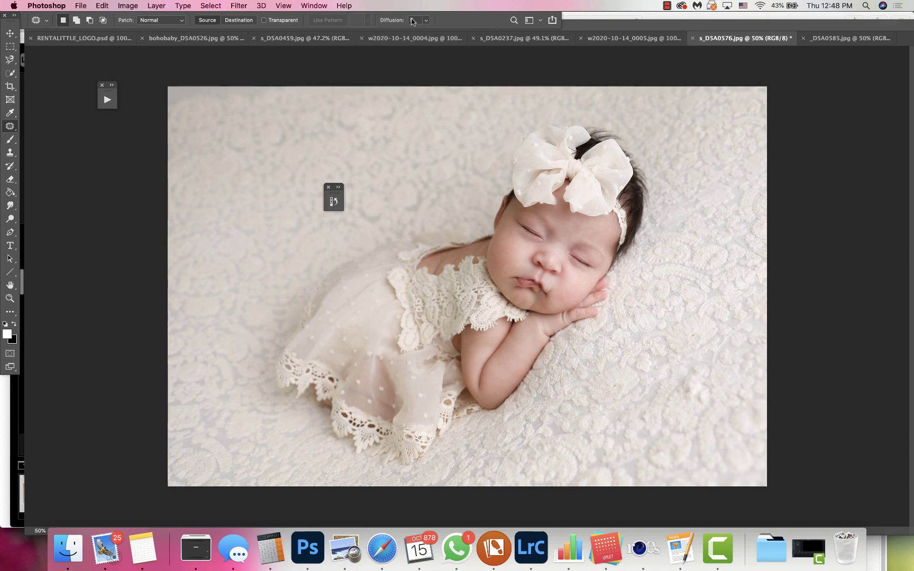
Run the Sharpen the Lashes & Details action and brush its sharpening over the lashes of both closed eyes.
left_click(328, 7)
left_click(327, 85)
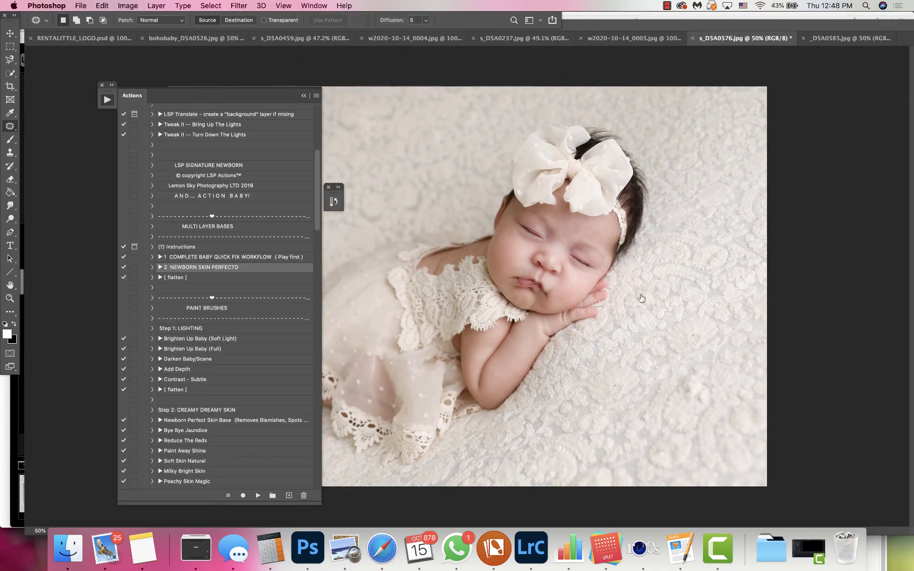
scroll(236, 372, "down", 5)
left_click(198, 308)
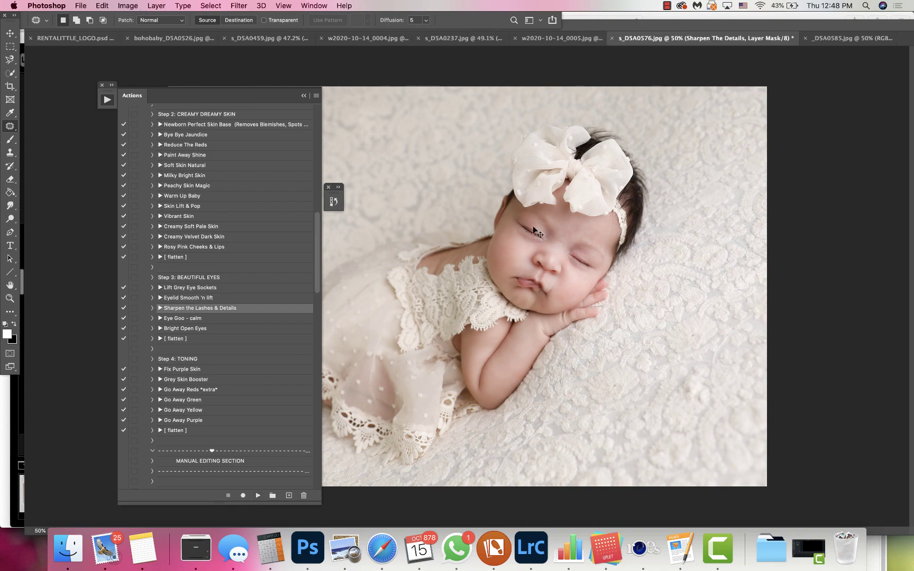
key("super+1")
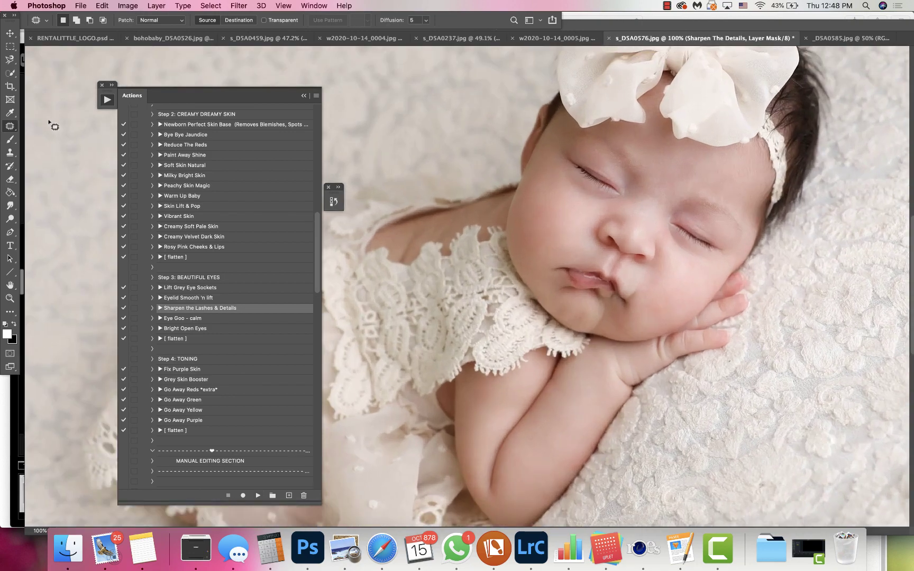
left_click(10, 140)
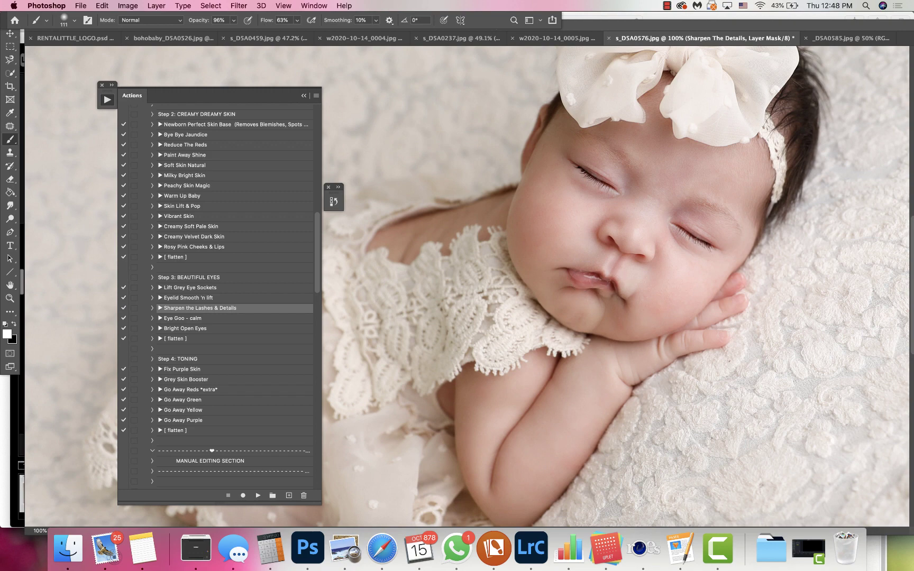
Review the edit history and toggle the Sharpen The Details layer's visibility to compare the face before and after.
left_click(318, 6)
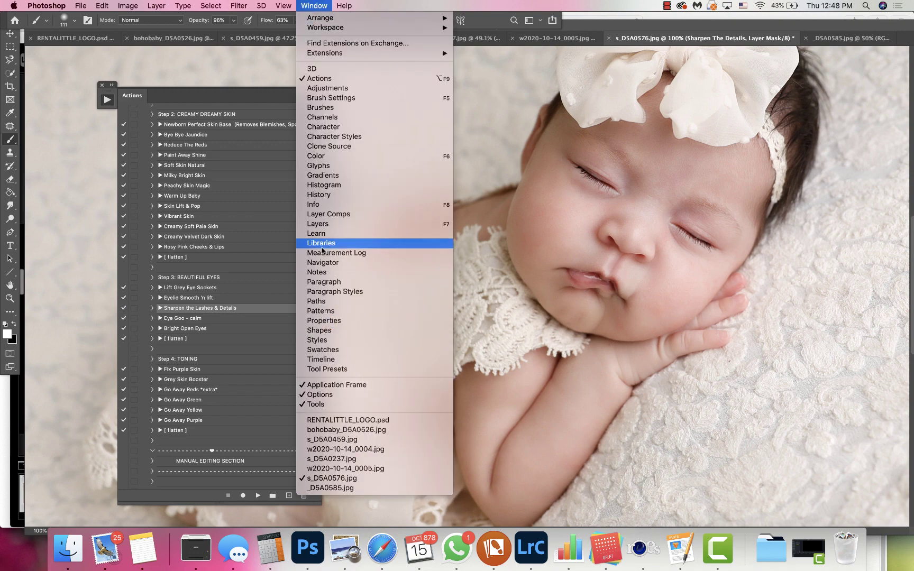
left_click(318, 194)
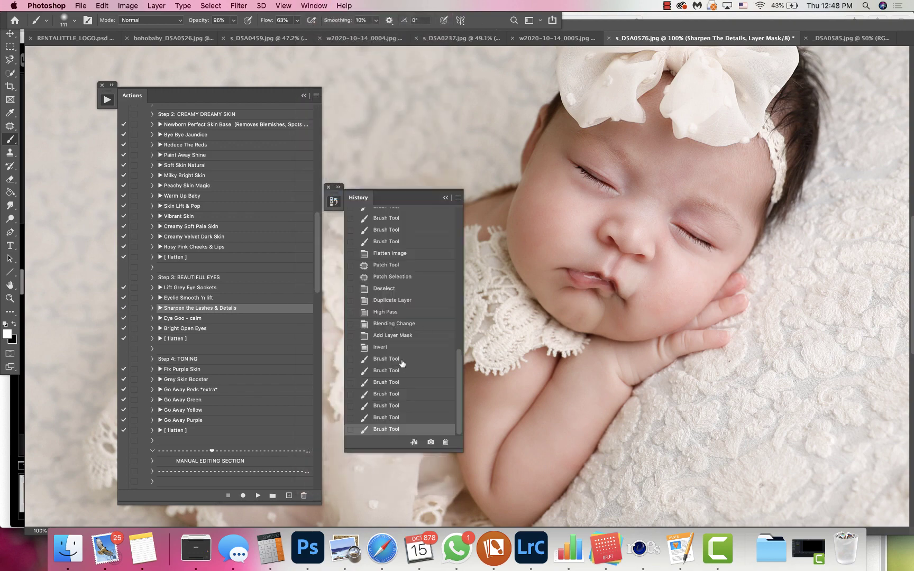
scroll(402, 362, "up", 10)
left_click(313, 6)
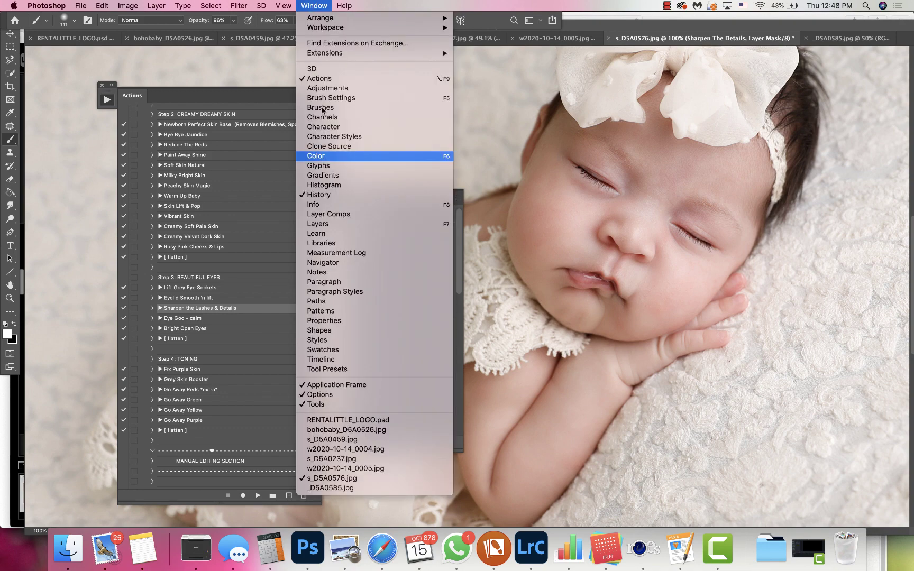
left_click(343, 227)
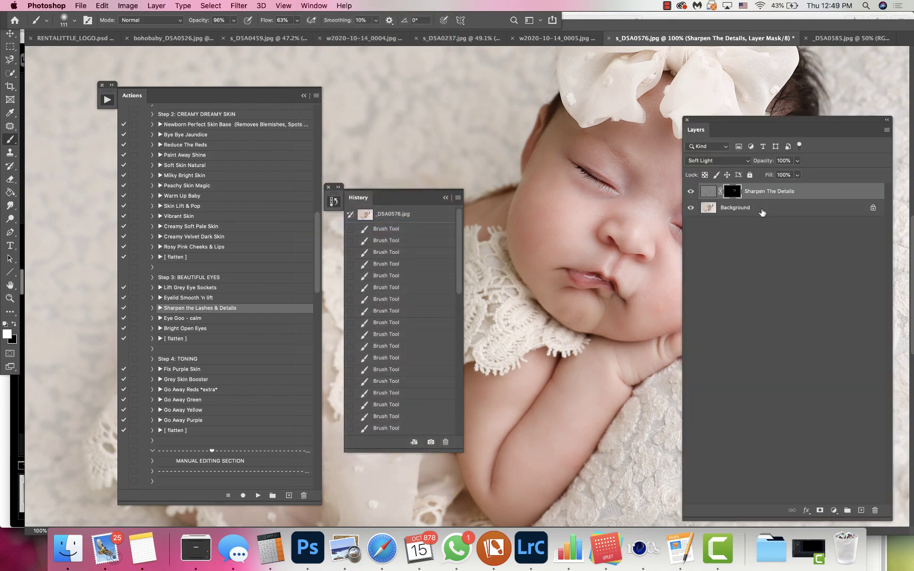
left_click(690, 191)
left_click(690, 191)
left_click(690, 192)
left_click(690, 192)
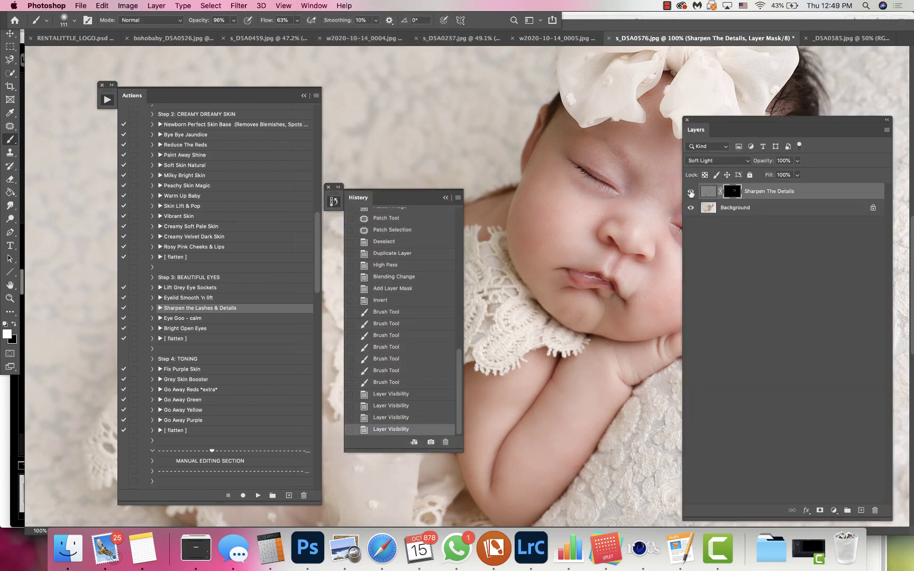
key("F7")
Brush the sharpening over the bow, the lace headband, the edge of the cheek by the ear, and the fingers.
mouse_move(667, 95)
left_mouse_down()
mouse_move(630, 109)
mouse_move(747, 122)
left_mouse_up()
left_click_drag(786, 169, 775, 200)
mouse_move(764, 212)
left_mouse_down()
mouse_move(752, 227)
mouse_move(751, 208)
left_mouse_up()
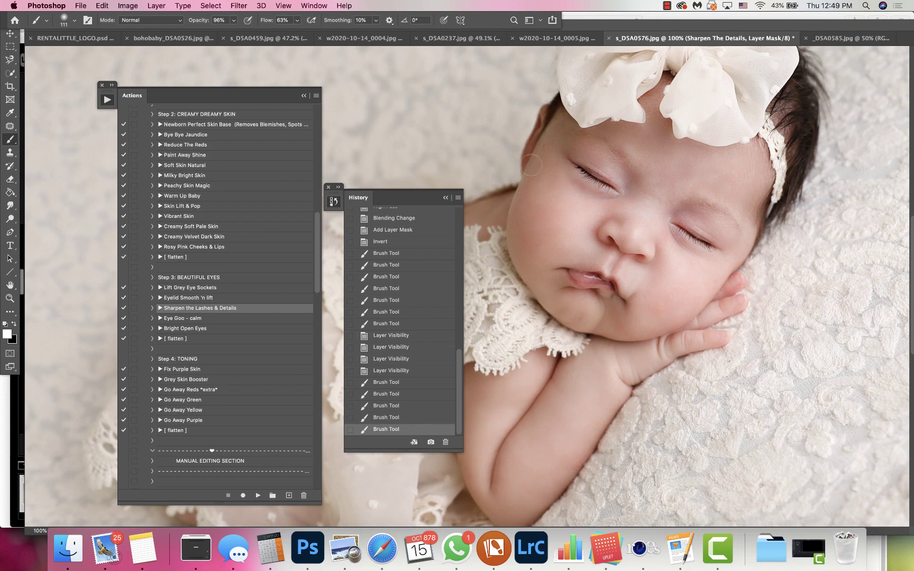
left_click_drag(531, 165, 584, 232)
left_click_drag(742, 310, 711, 343)
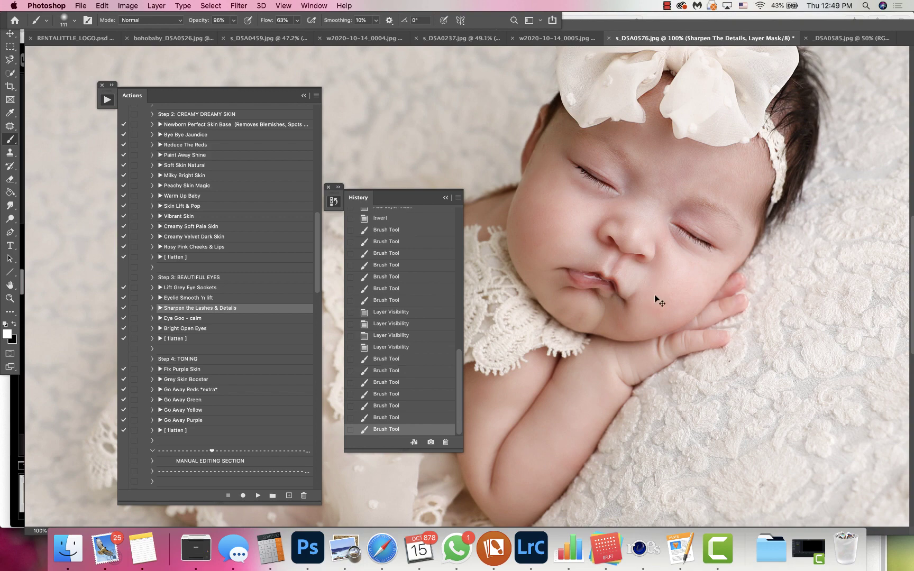
Collapse the Actions and History, and flatten the sharpening layer into the background.
key("super+minus")
key("super+minus")
key("super+minus")
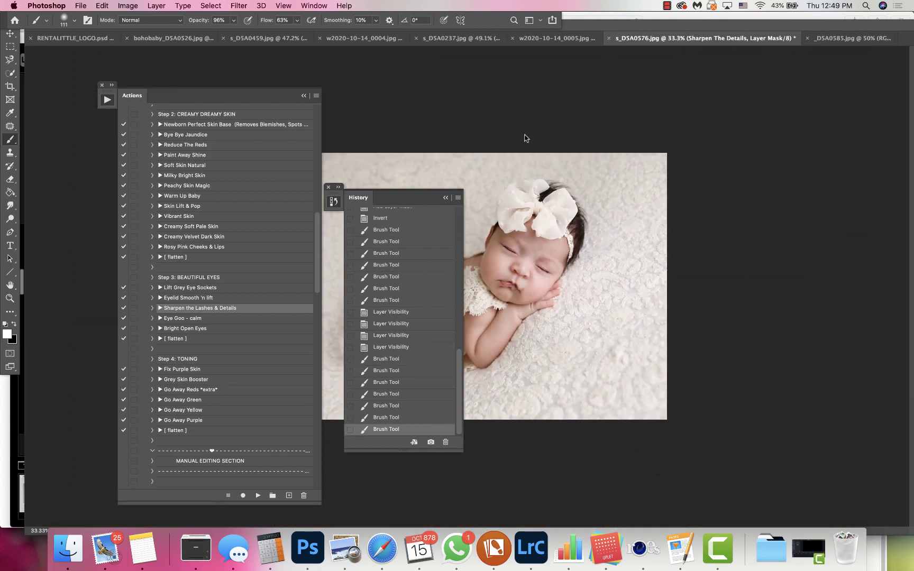
left_click(304, 97)
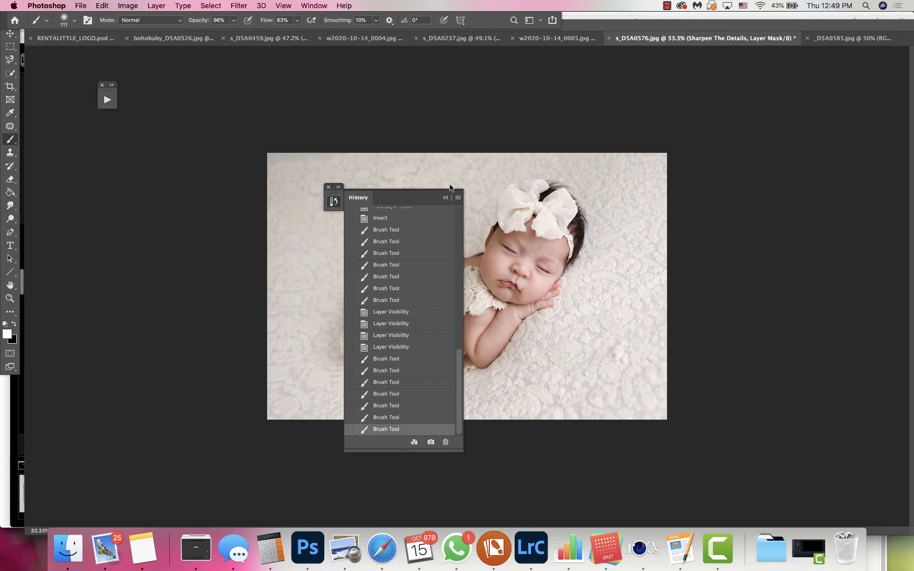
left_click(445, 197)
left_click(164, 5)
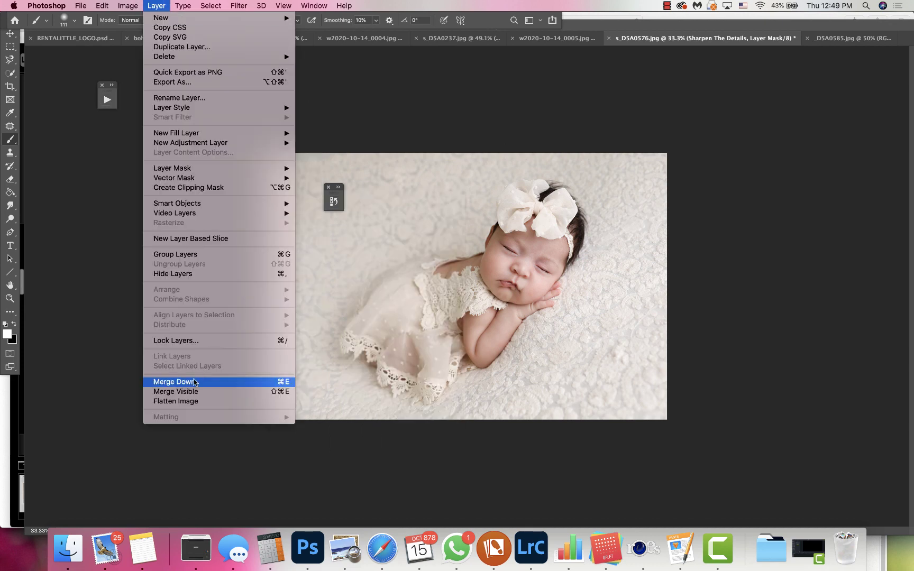
left_click(177, 401)
Apply a Curves adjustment that slightly lifts the shadow part of the RGB curve.
left_click(128, 5)
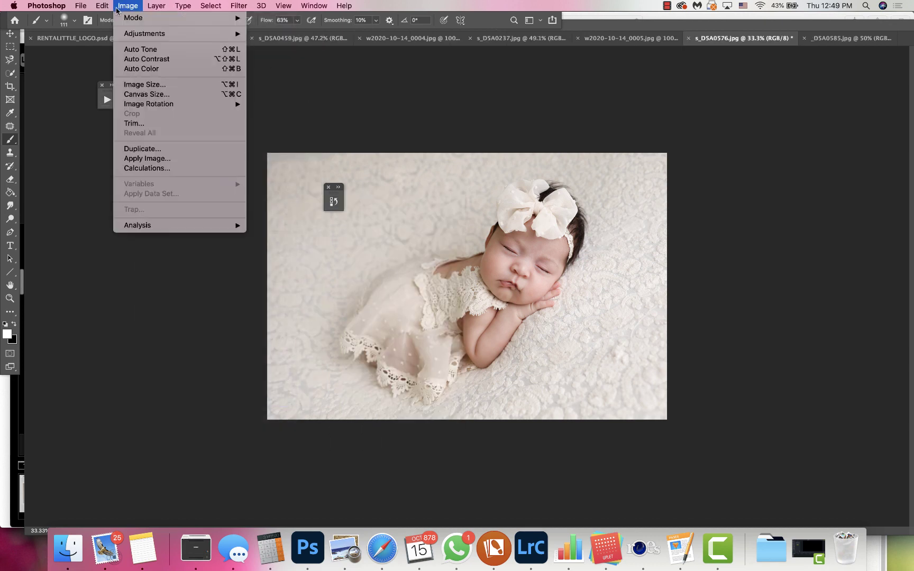
mouse_move(146, 34)
left_click(333, 53)
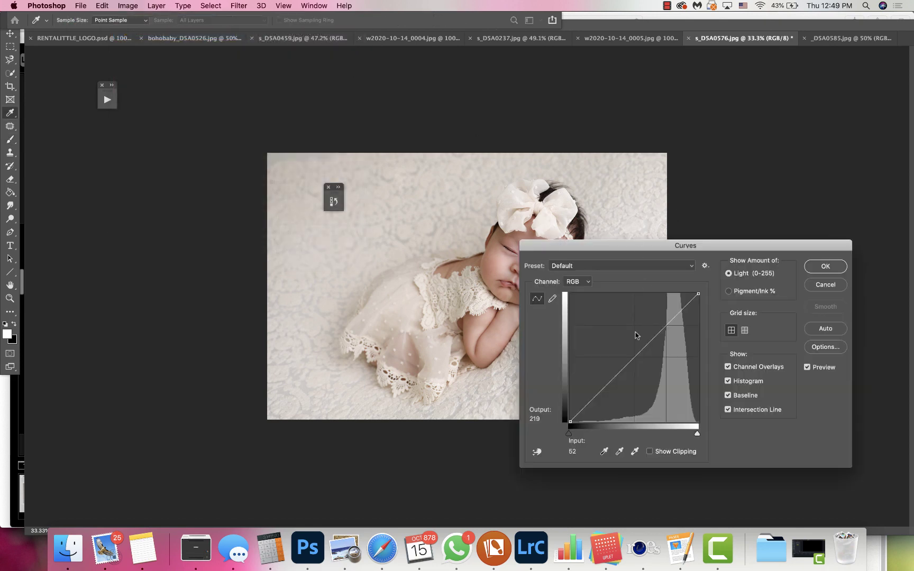
left_click_drag(616, 238, 694, 137)
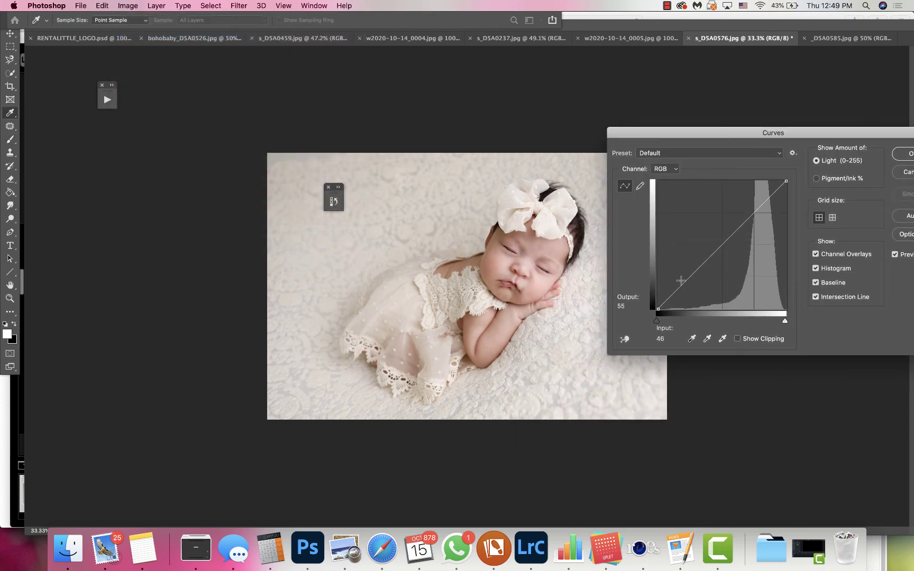
left_click_drag(686, 280, 685, 276)
left_click_drag(686, 275, 686, 277)
left_click(908, 159)
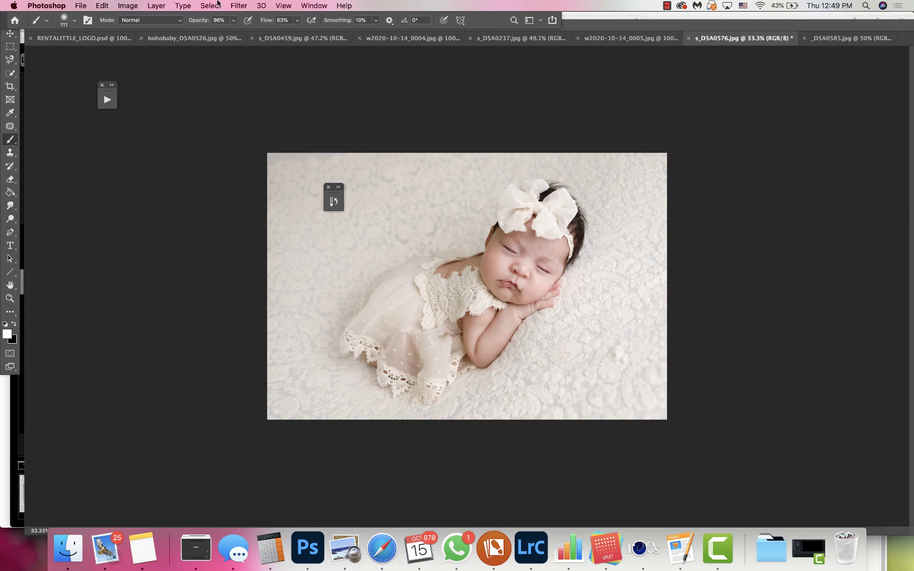
Reshape the outline along the back of the dress in Liquify with a size 722 Forward Warp brush, and apply it.
left_click(238, 5)
left_click(250, 88)
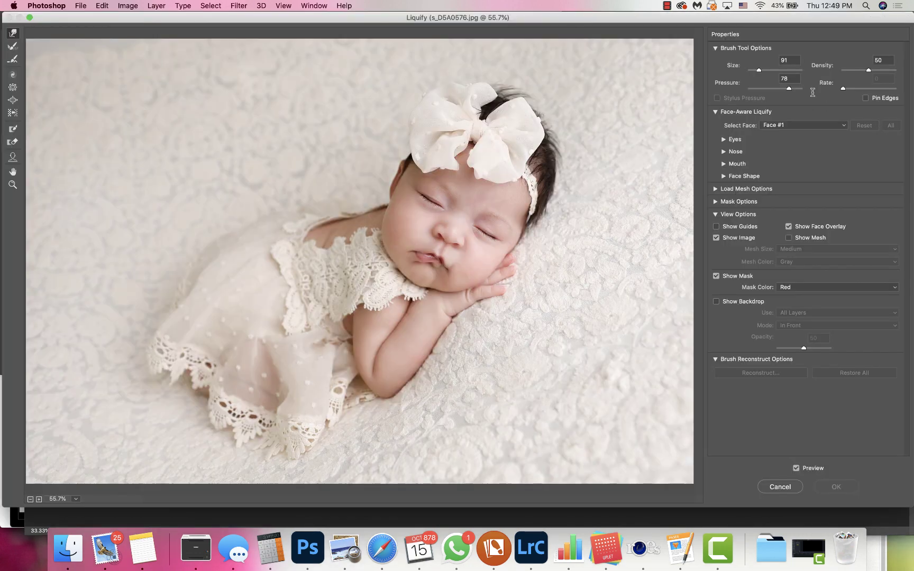
left_click_drag(760, 71, 768, 70)
mouse_move(322, 174)
left_mouse_down()
mouse_move(345, 195)
mouse_move(294, 202)
mouse_move(227, 257)
mouse_move(231, 242)
mouse_move(202, 289)
left_mouse_up()
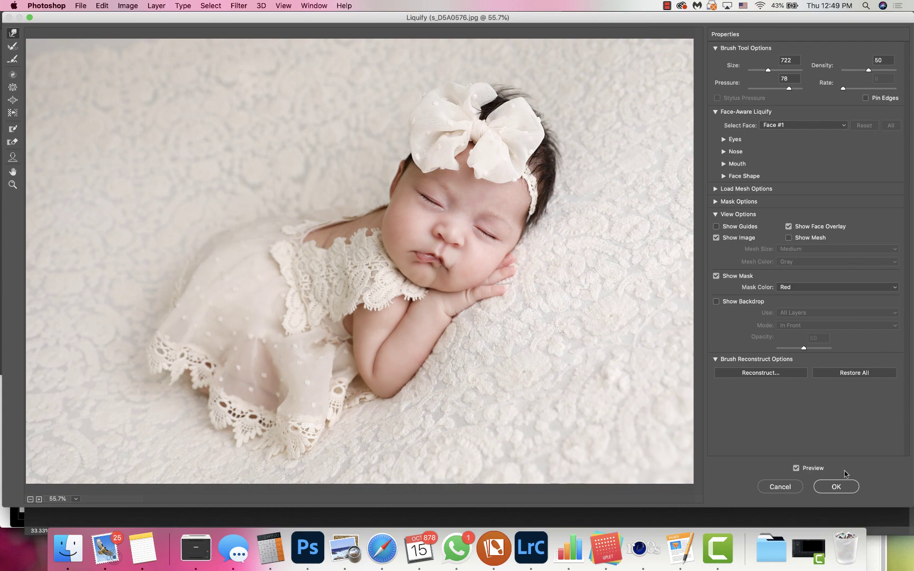
left_click(833, 486)
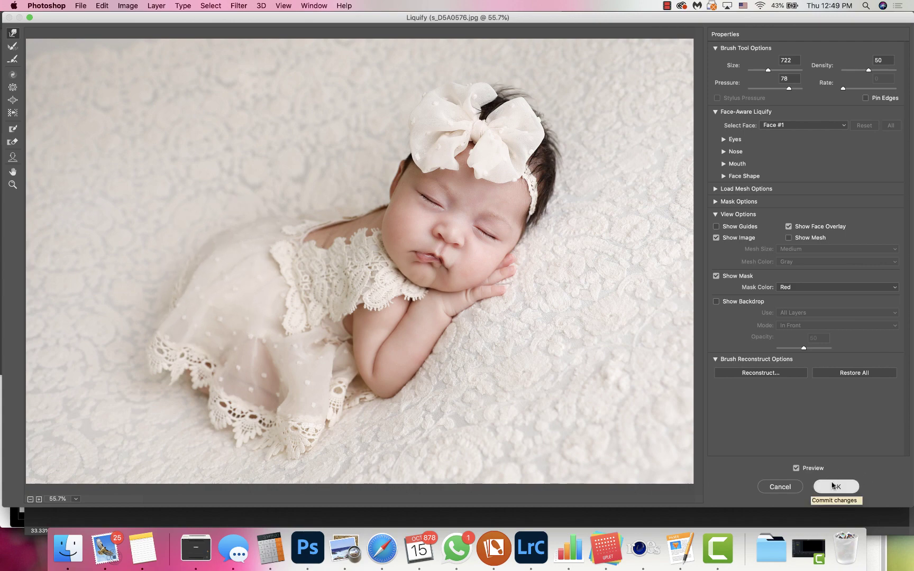